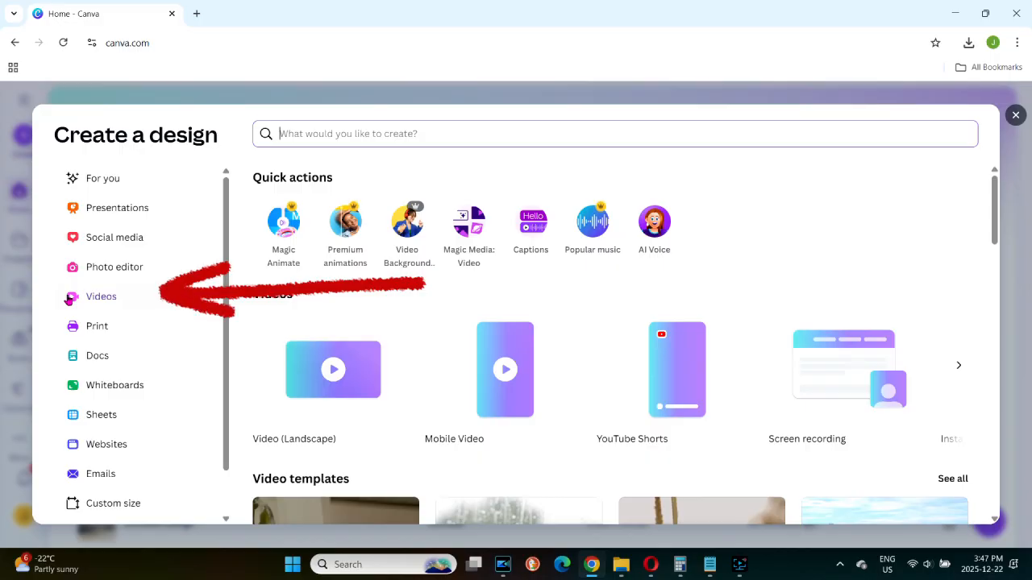
Create a blank landscape video design at 1920 × 1080 px.
click(1020, 115)
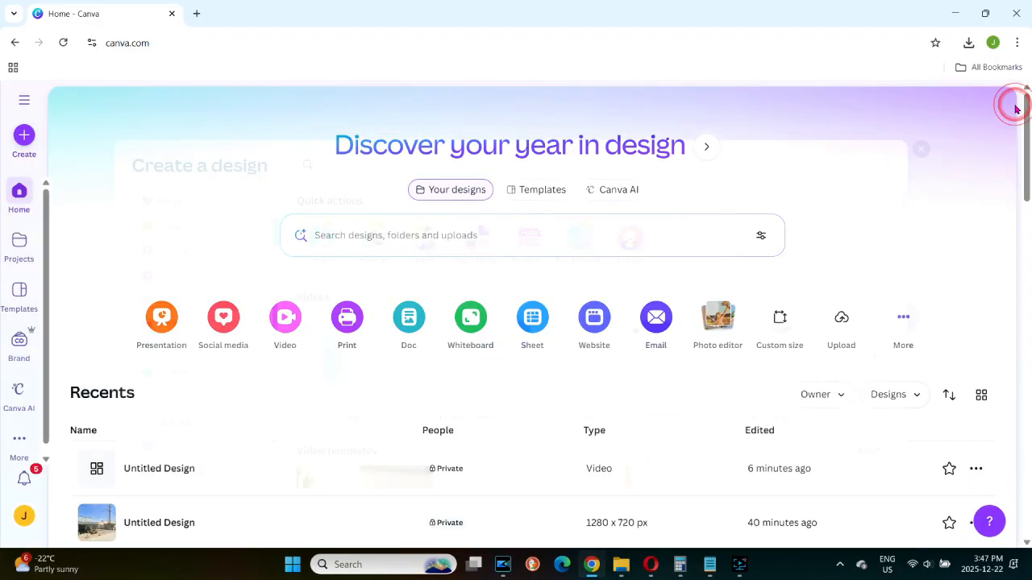
click(287, 322)
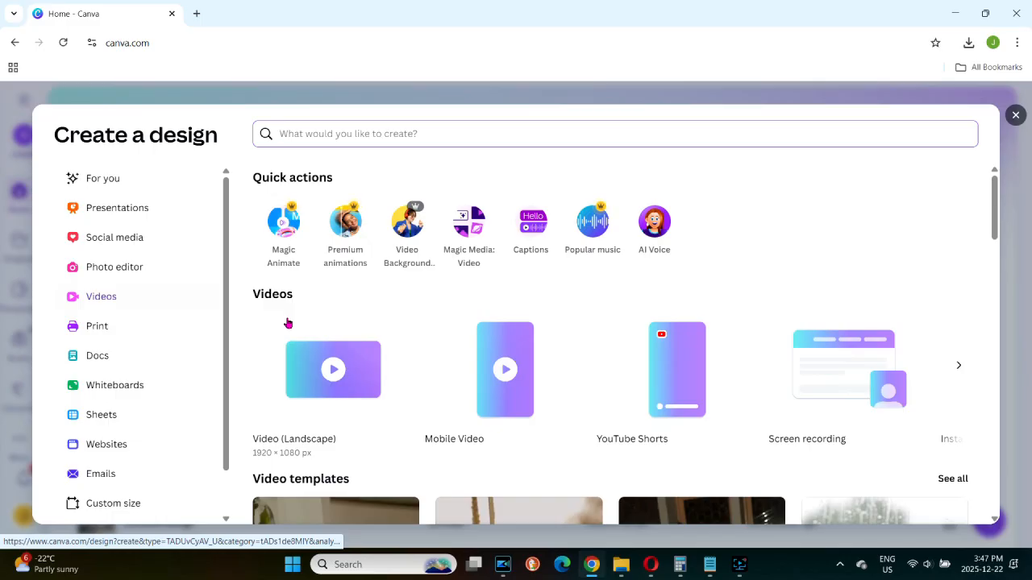
click(311, 376)
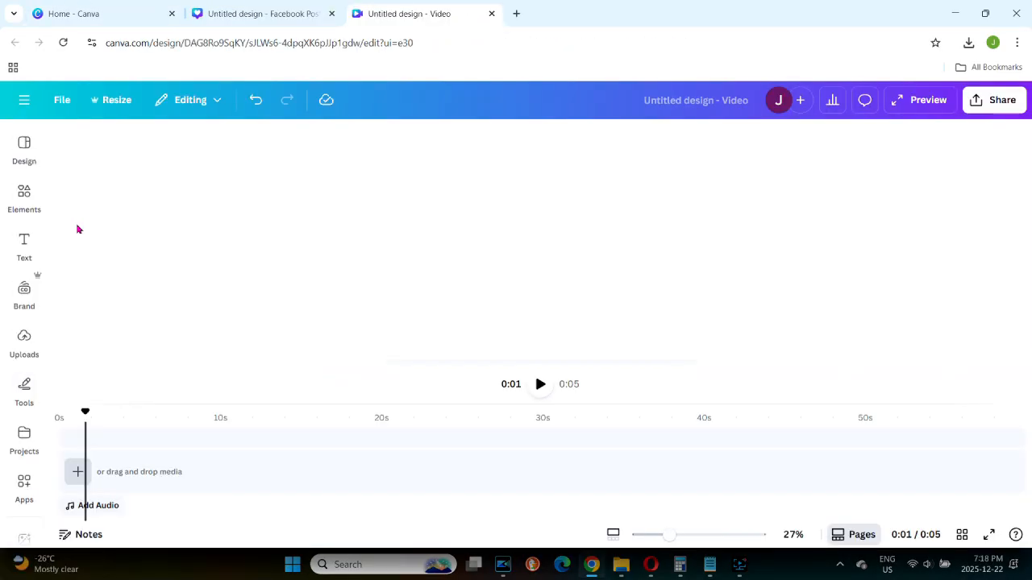
Add the uploaded "Canva's New Video Editor" image to the timeline and insert a text box at about 2 seconds.
click(24, 343)
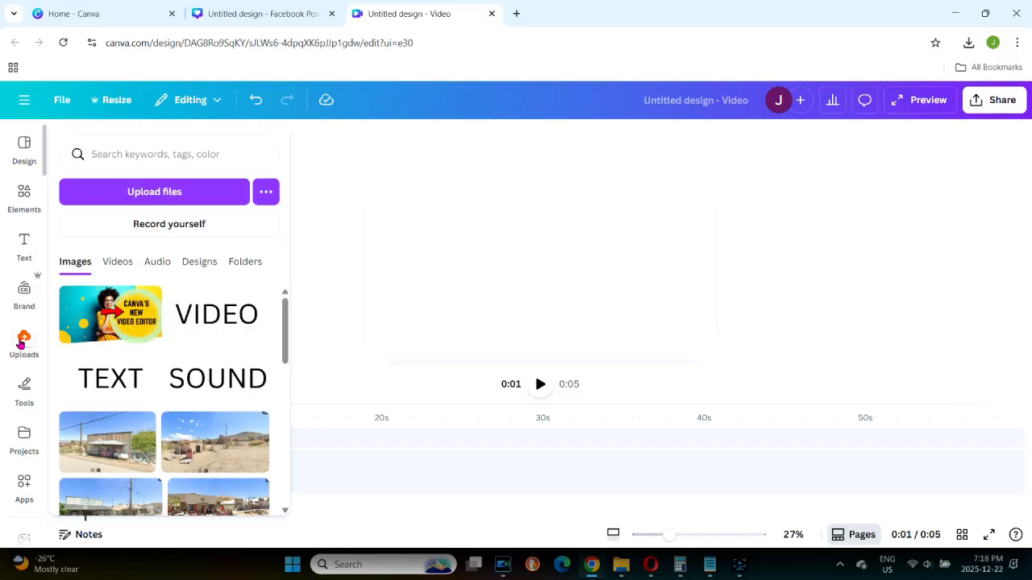
click(110, 315)
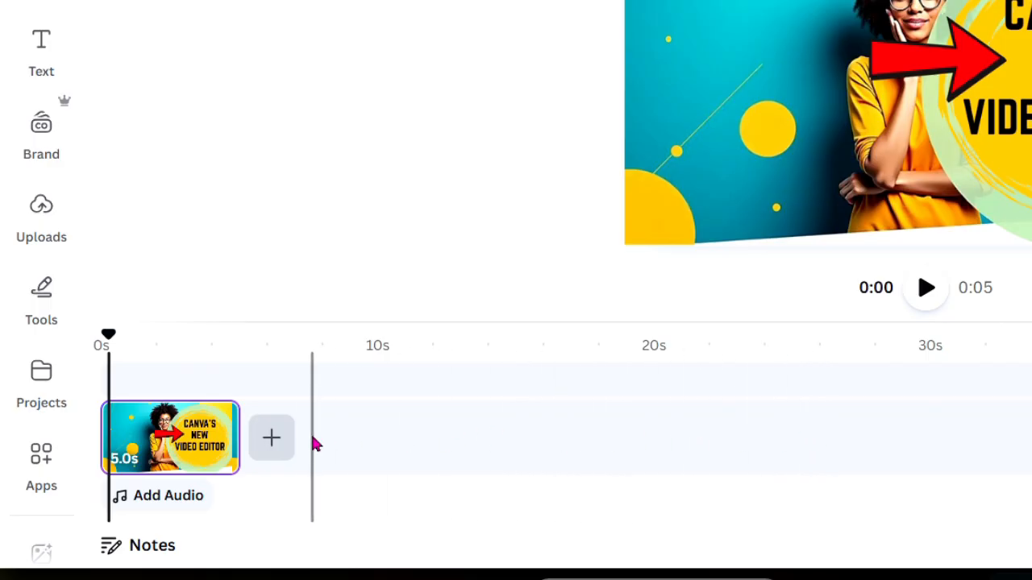
click(314, 376)
key(t)
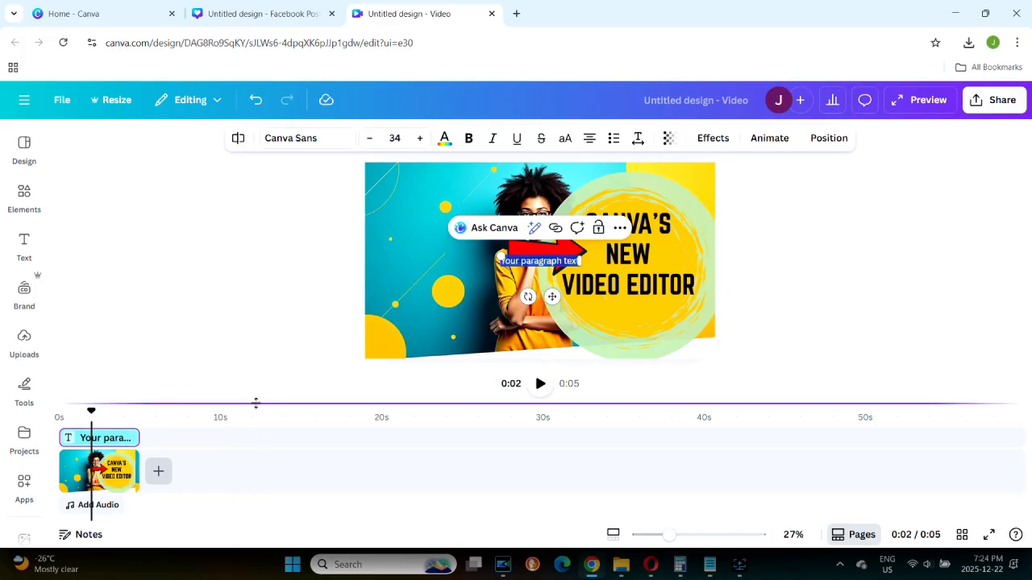
Make the timeline area slightly taller, switch the zoom control to the timeline, and zoom to 467% and back out.
drag(255, 403, 334, 405)
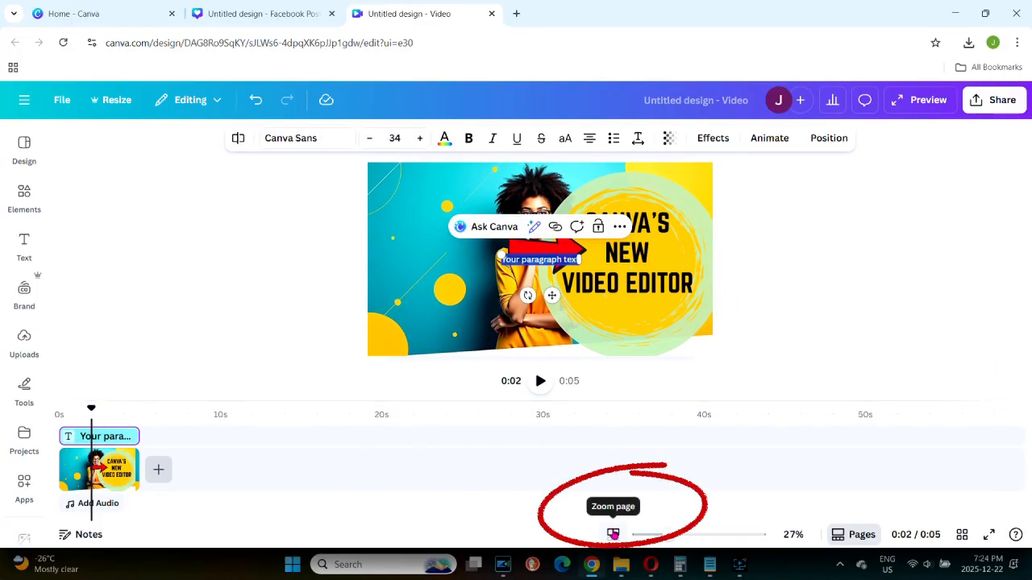
click(613, 534)
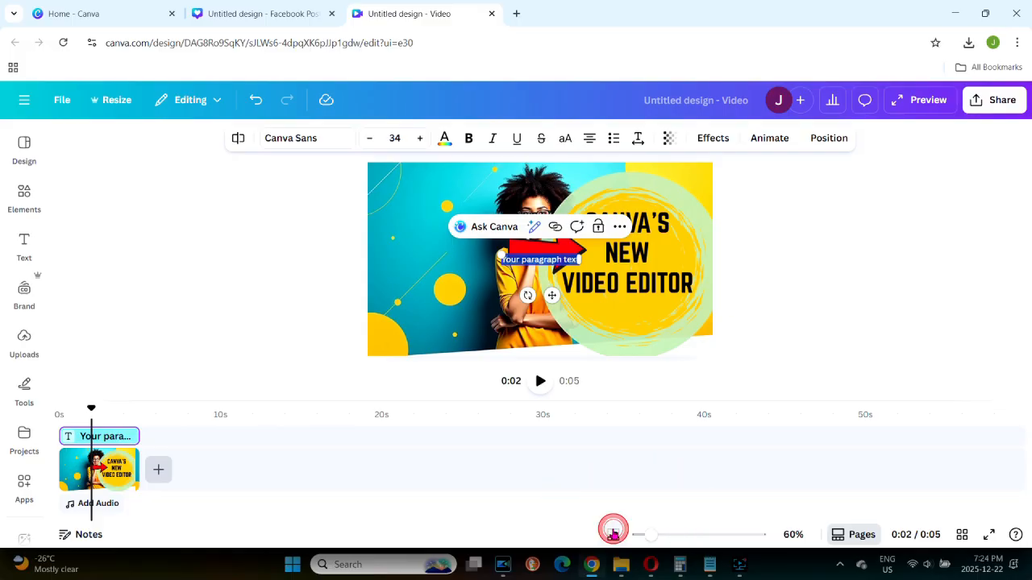
drag(647, 538, 753, 543)
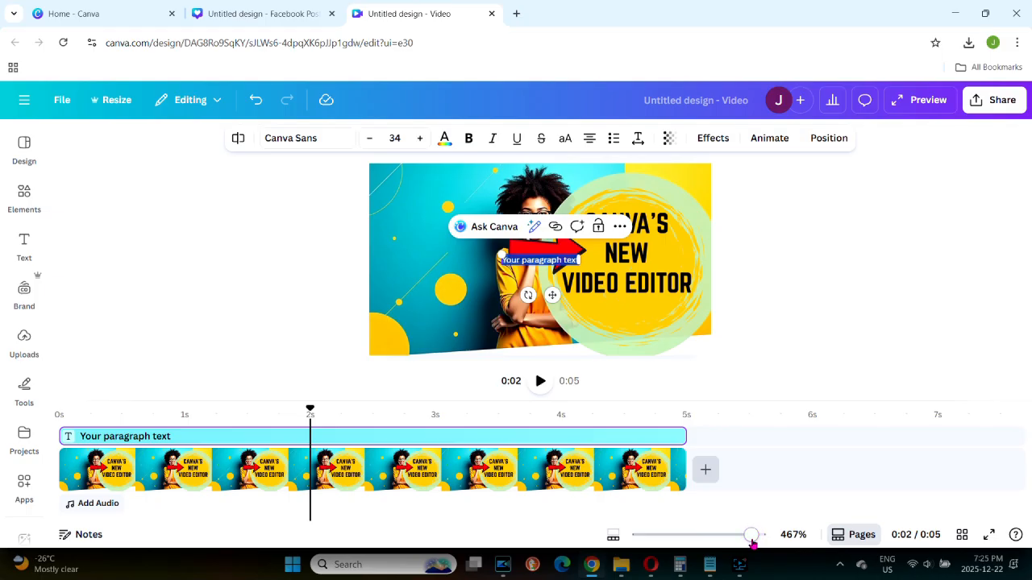
drag(752, 543, 648, 546)
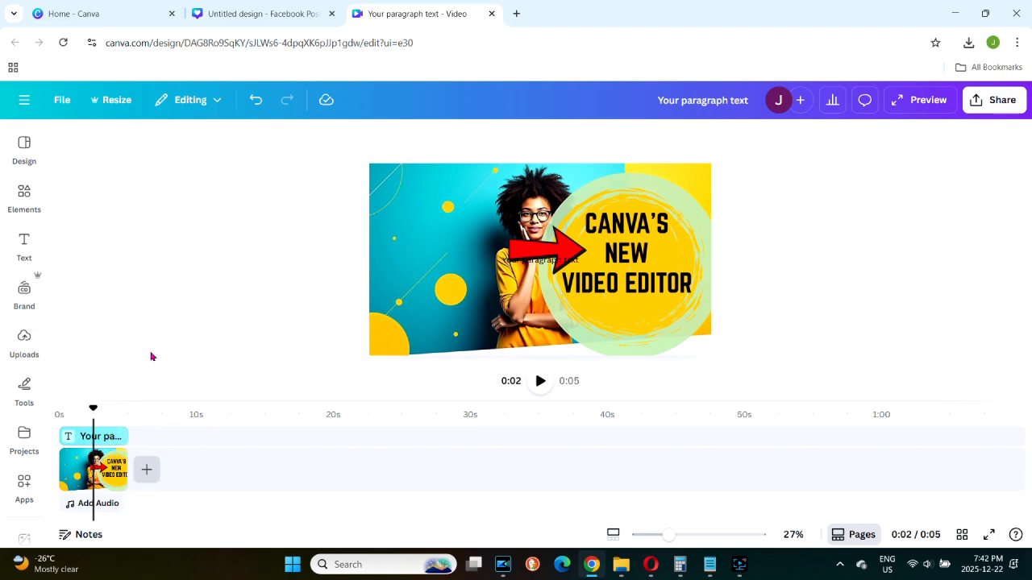
Add three stock coffee videos before the image: the 5.0s roasting beans, the 20.0s espresso cup and the 13.0s falling beans.
click(24, 197)
click(107, 335)
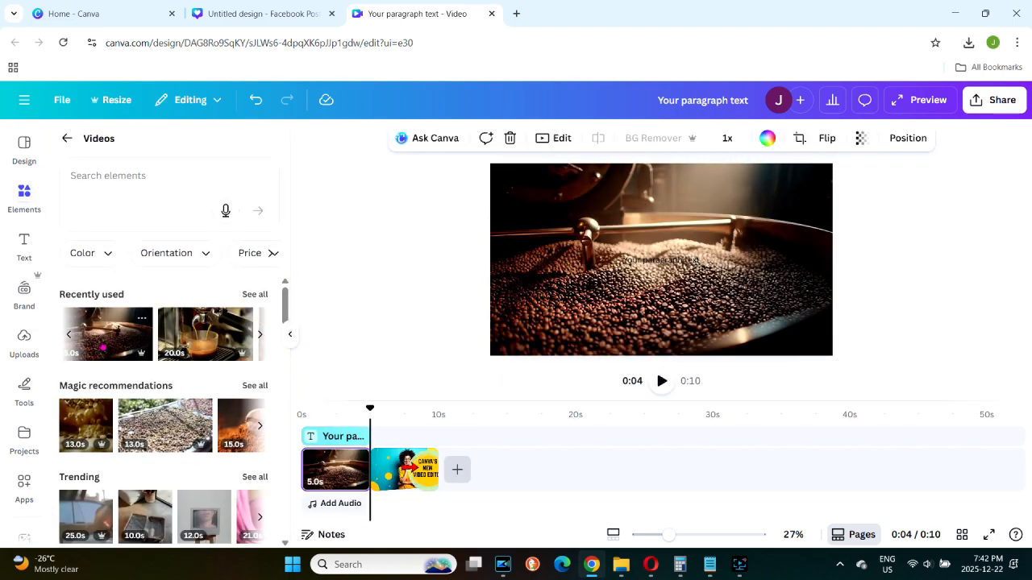
click(193, 345)
click(89, 457)
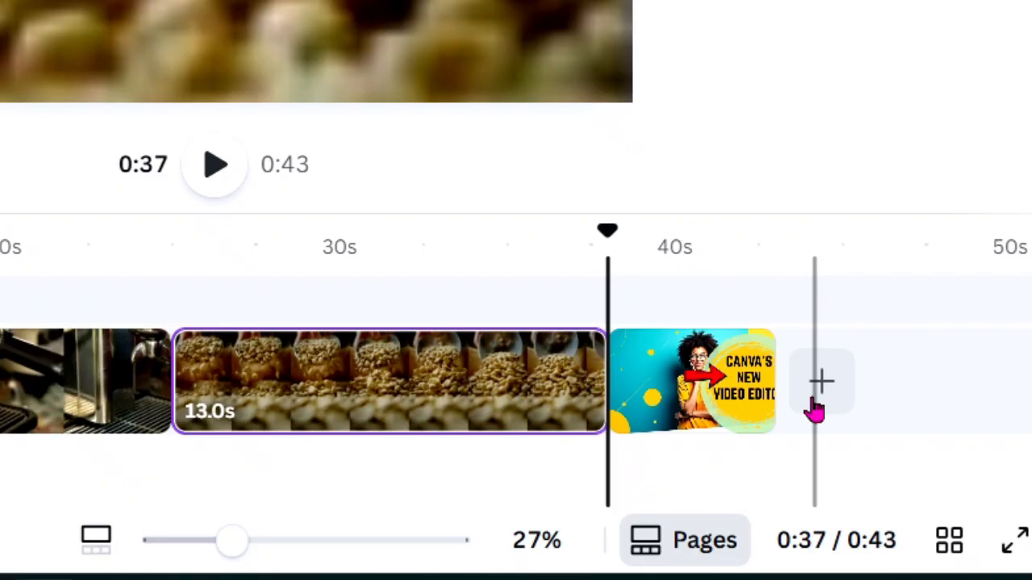
click(820, 391)
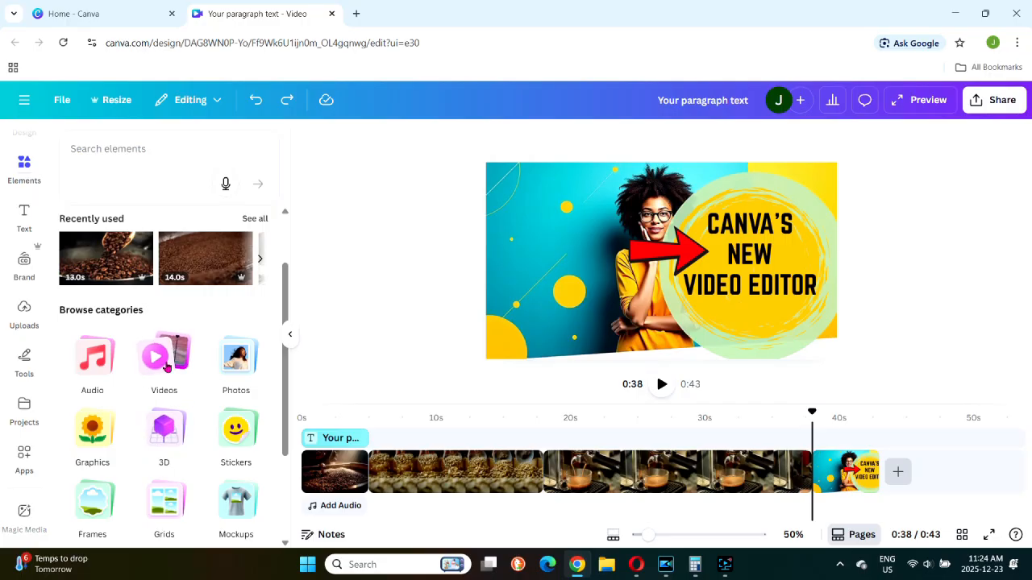
Browse the stock videos, text options and uploads, and enter "type" as the prompt for Magic Media video generation.
click(167, 360)
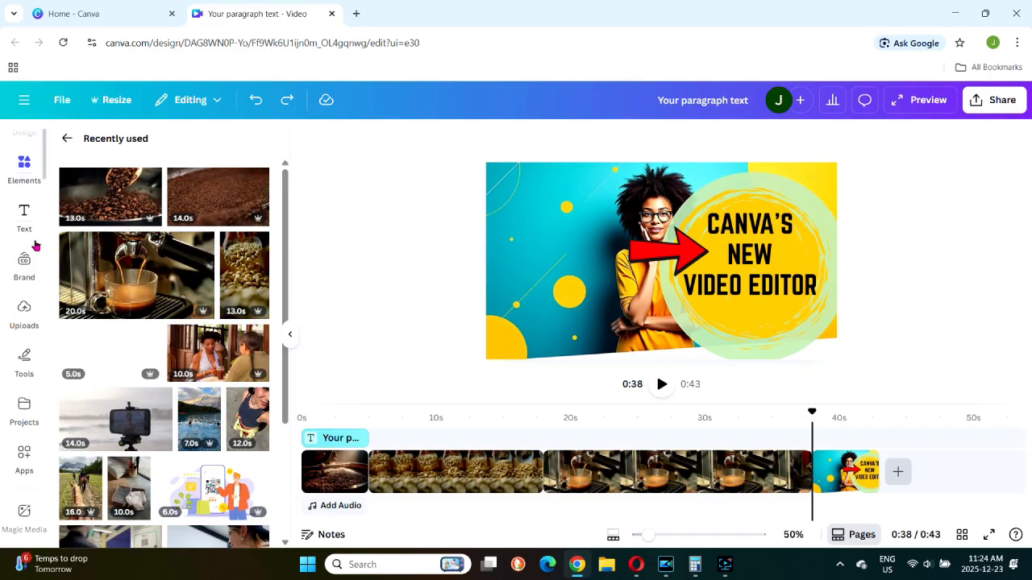
click(34, 245)
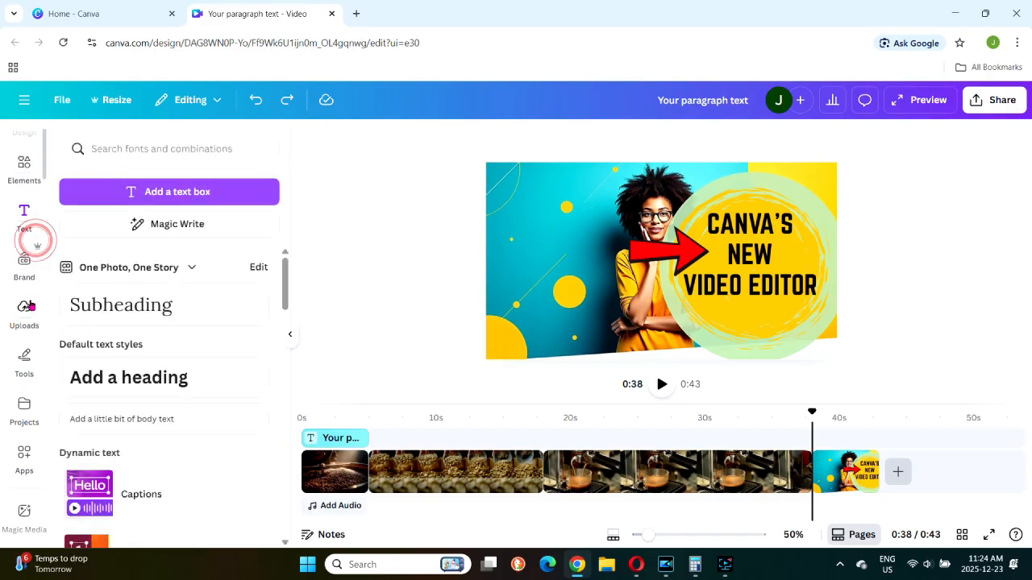
click(28, 304)
click(25, 514)
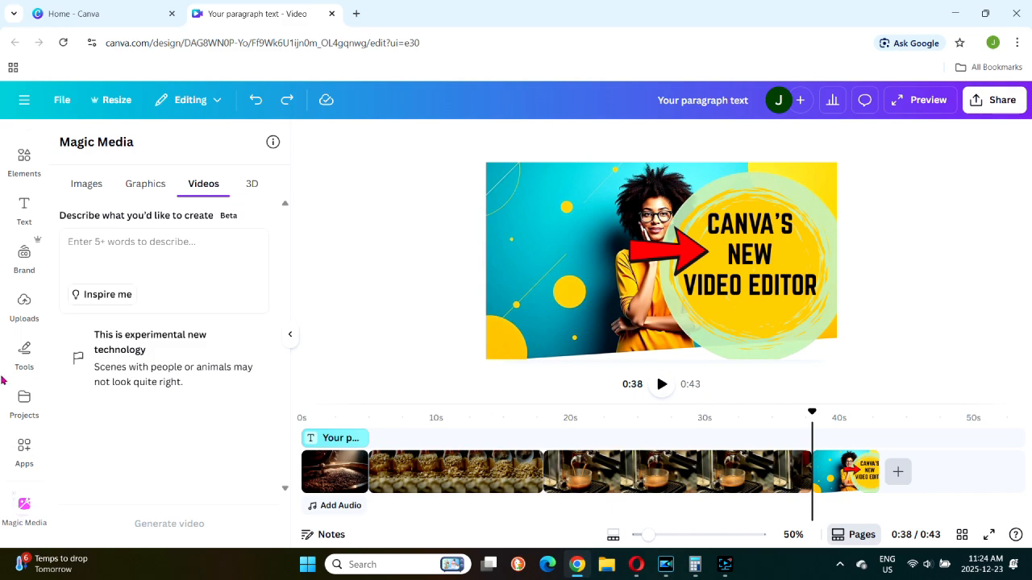
click(110, 244)
text(type)
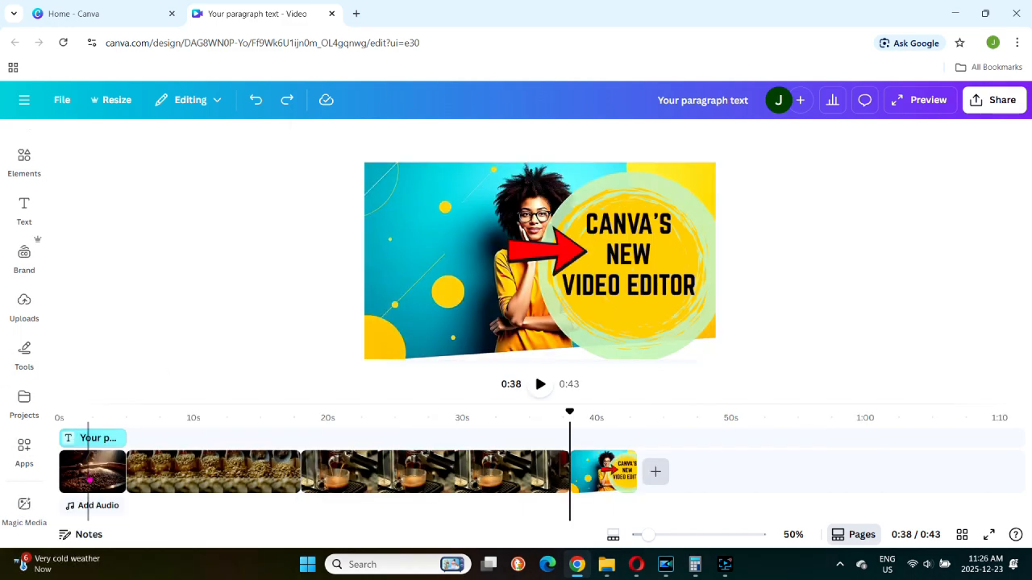
Reorder the clips as espresso, falling beans and roasting beans ahead of the image, and scrub the playhead to about 29 seconds.
click(103, 469)
mouse_move(103, 469)
mouse_down()
mouse_move(274, 470)
mouse_move(278, 478)
mouse_up()
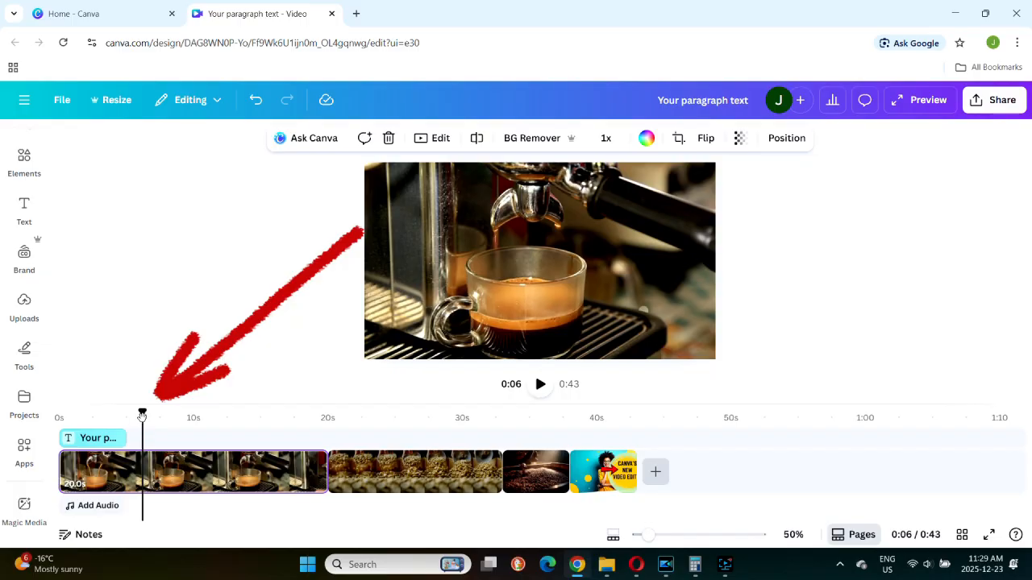
drag(142, 413, 342, 415)
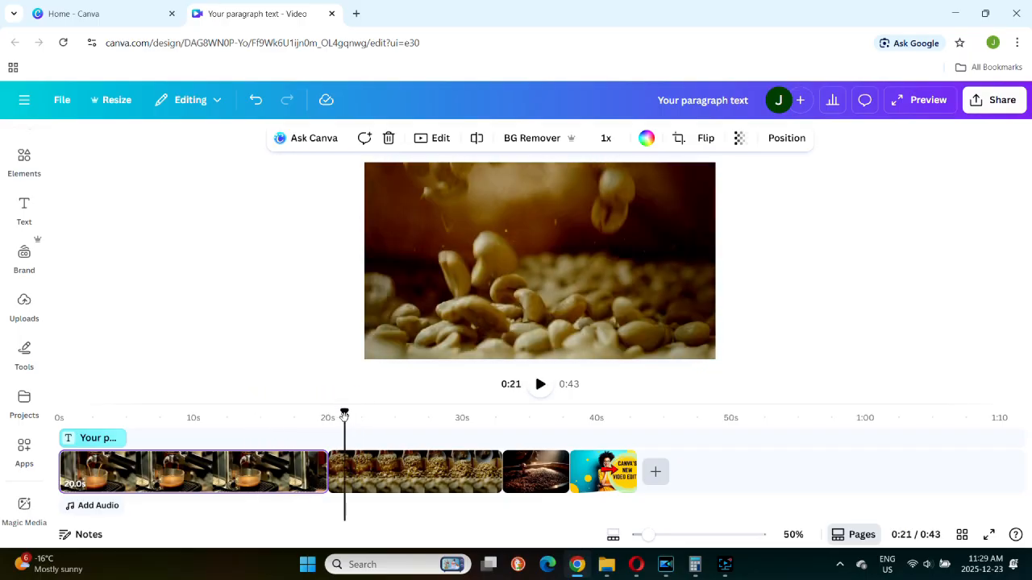
click(459, 412)
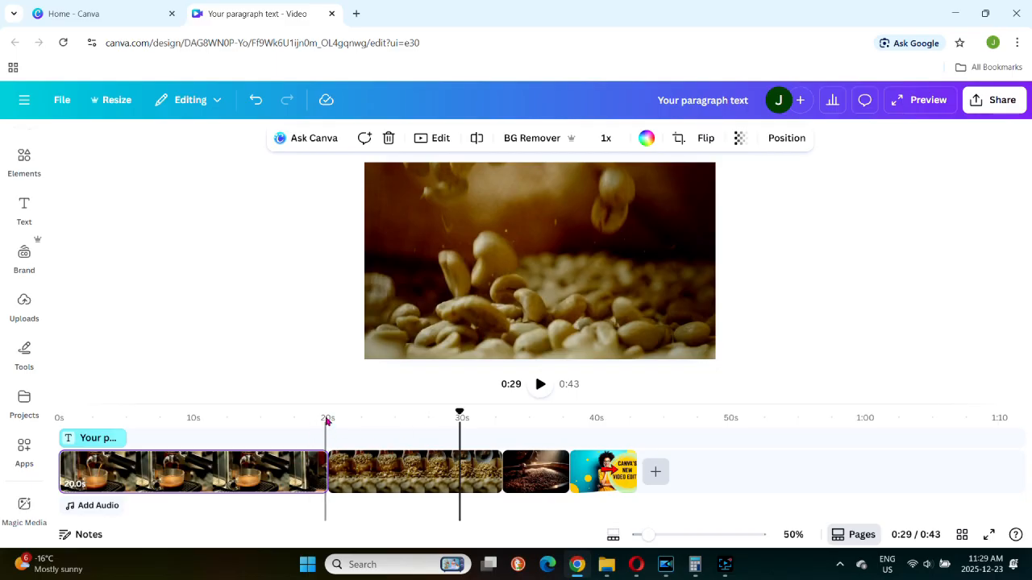
Trim the start of the falling-beans clip to 8.6s and extend it back to 12.6s.
click(400, 462)
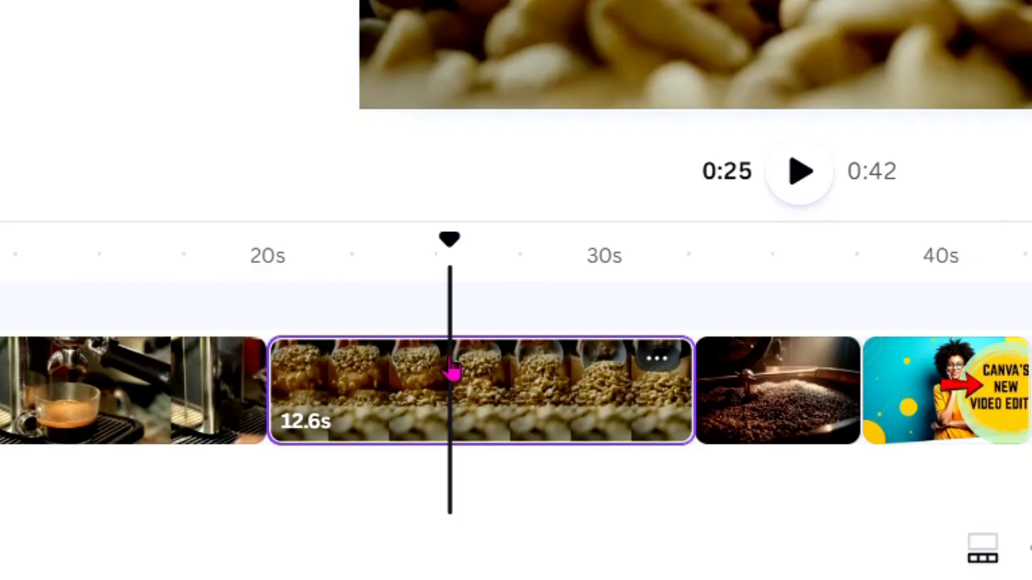
mouse_move(670, 382)
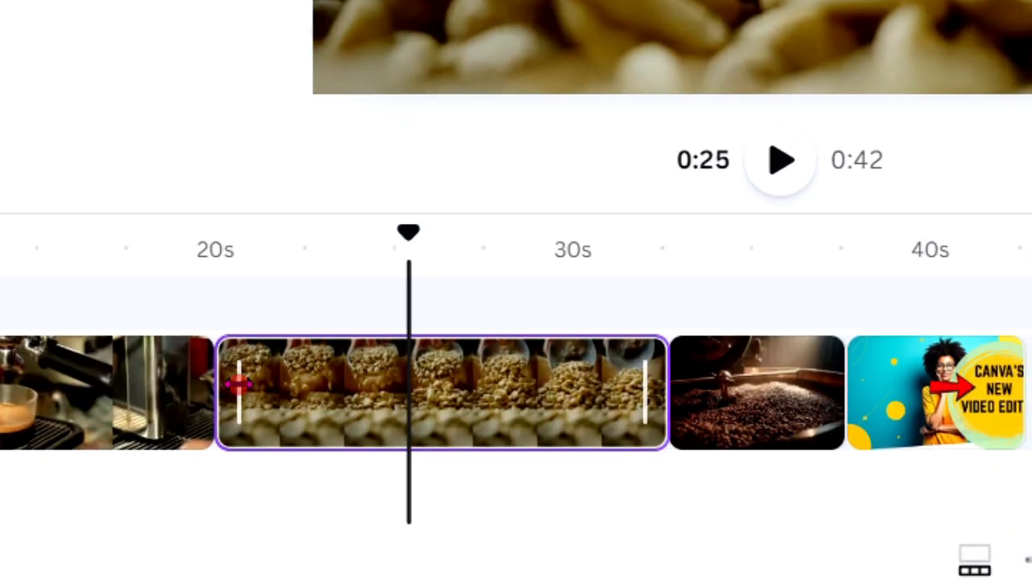
drag(241, 385, 382, 388)
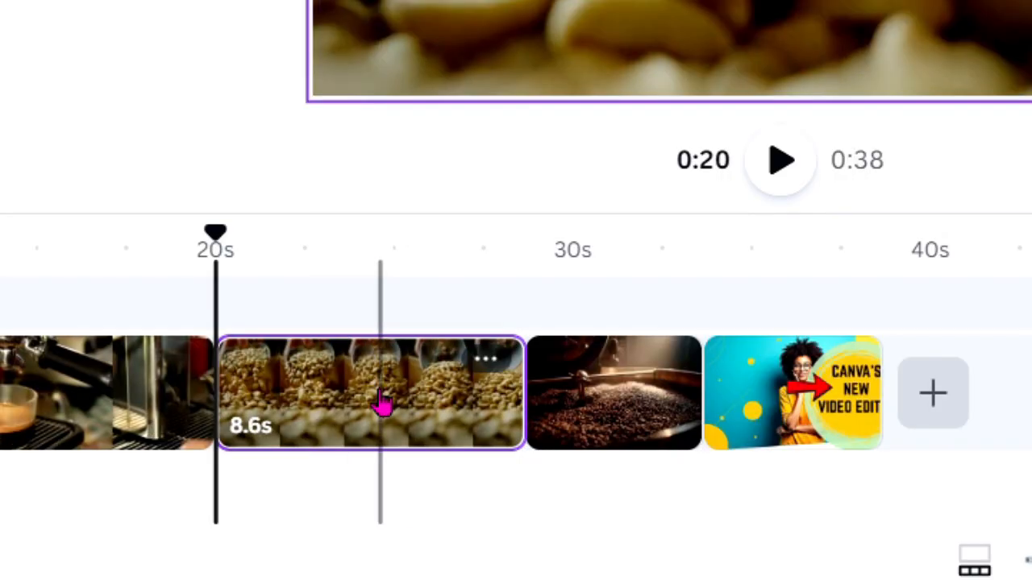
drag(239, 391, 155, 403)
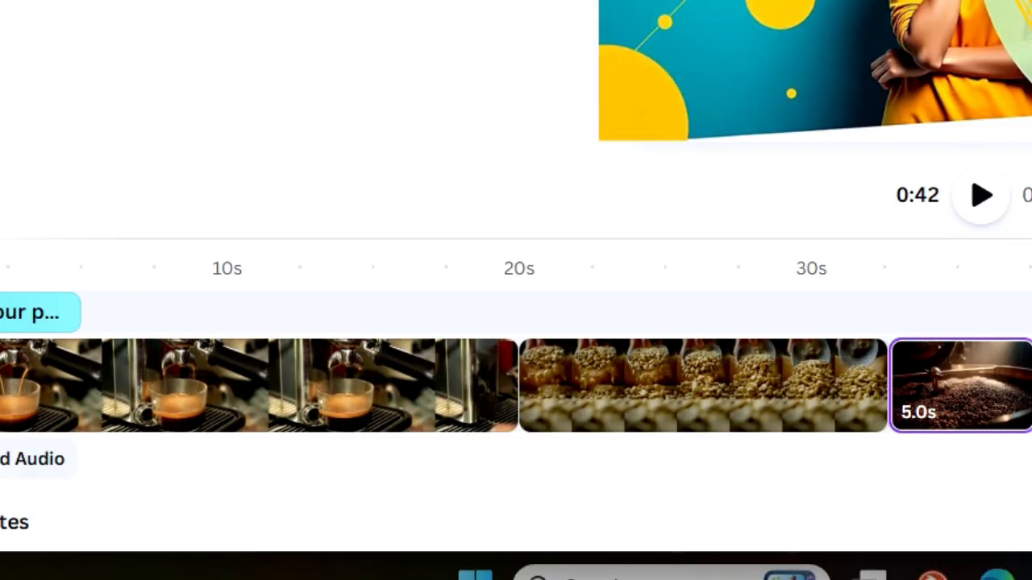
Split the espresso clip at about 10 seconds, select its second part and undo the split.
drag(977, 267, 252, 242)
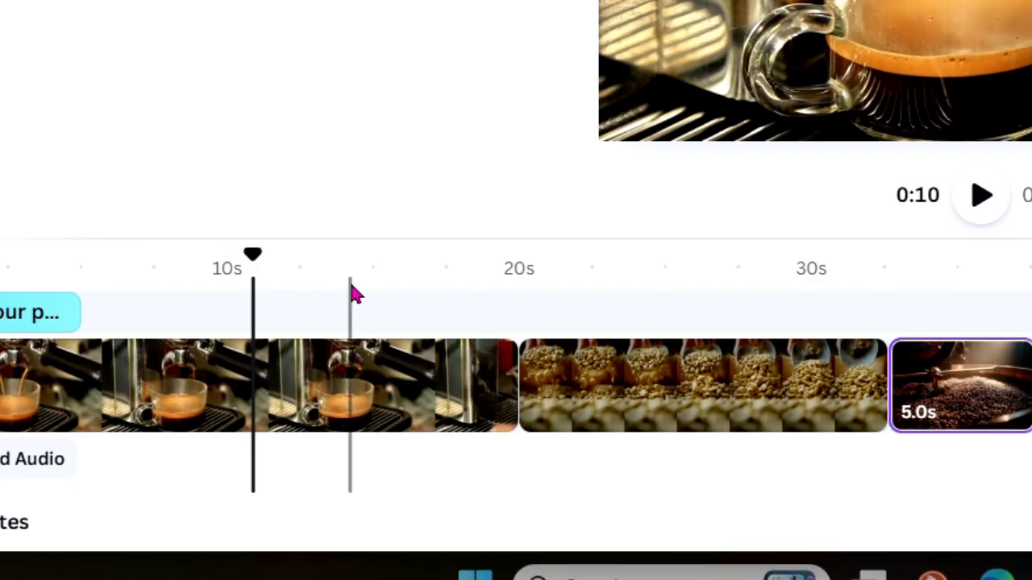
key(s)
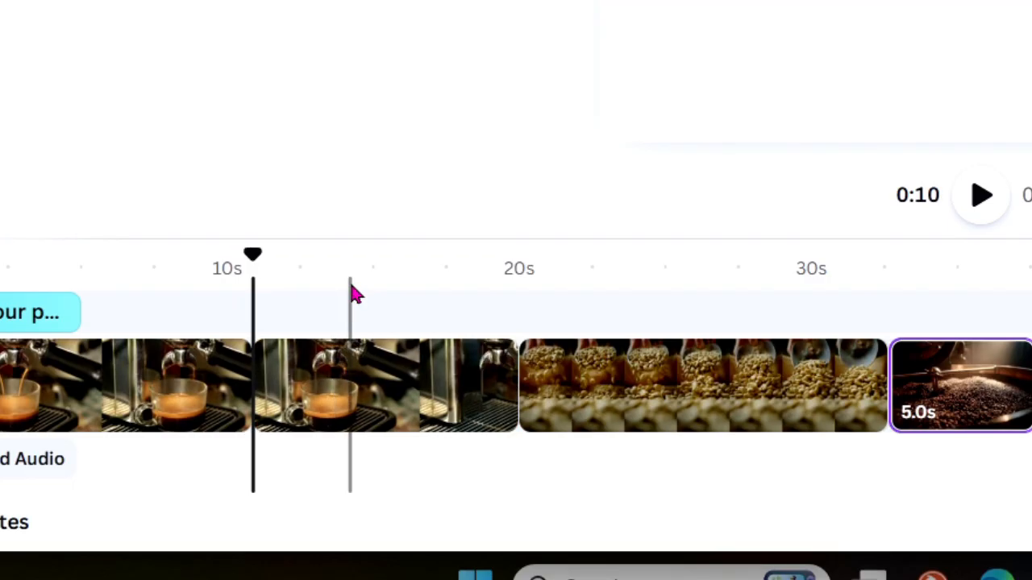
click(387, 379)
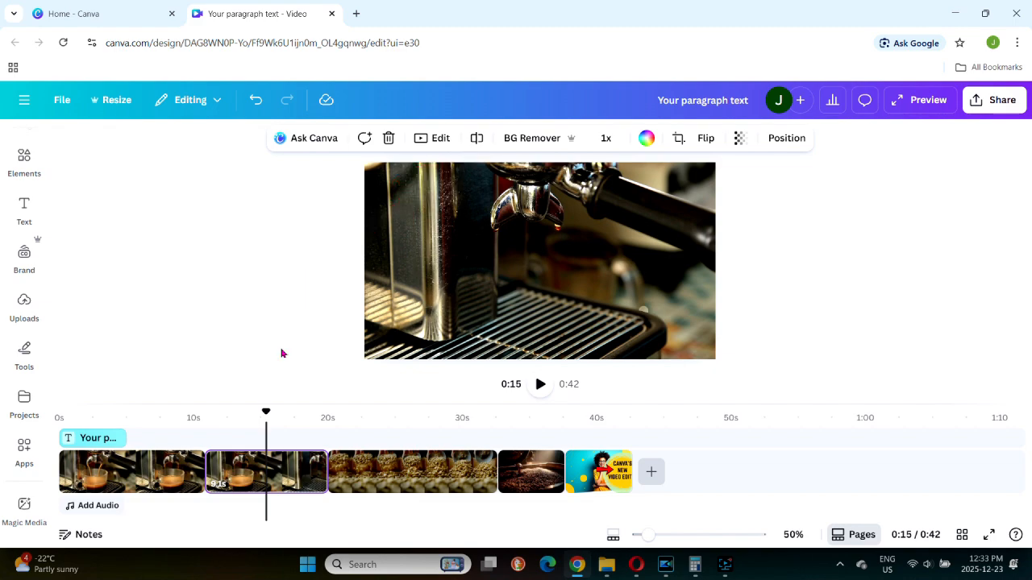
key(ctrl+z)
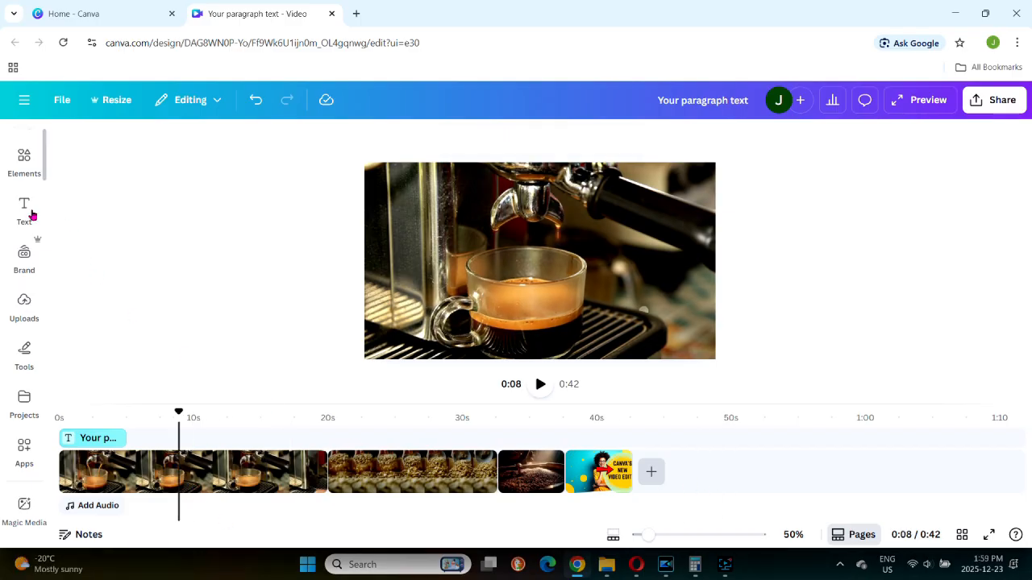
Insert a text box over the espresso clip at about 8 seconds and enlarge it to font size 107.
key(t)
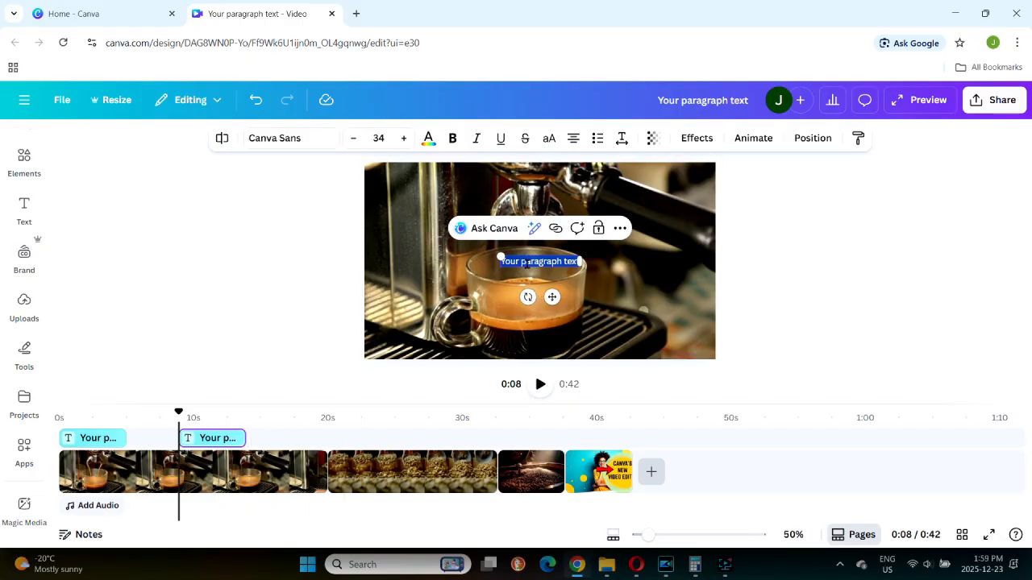
click(526, 263)
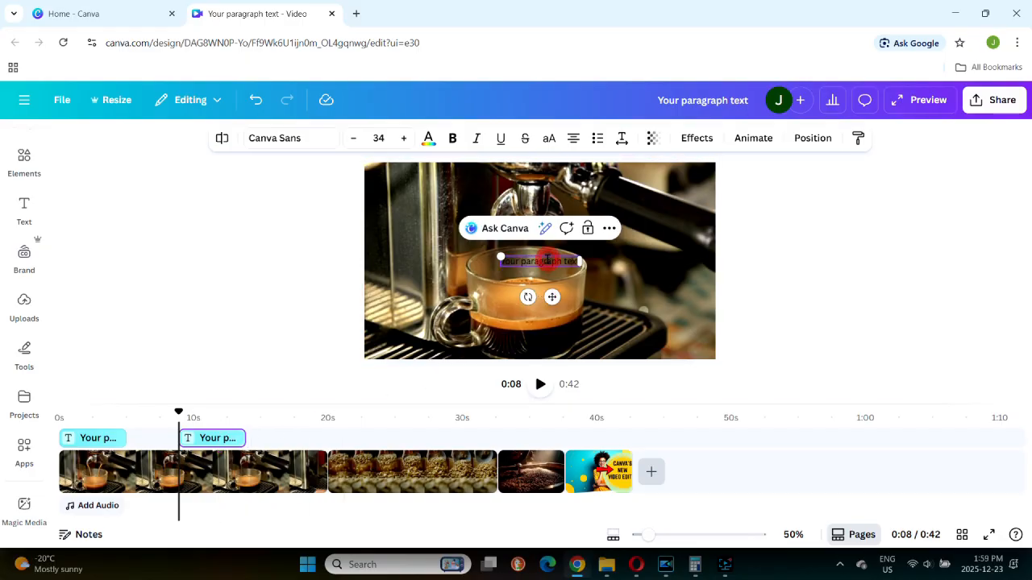
drag(501, 257, 333, 218)
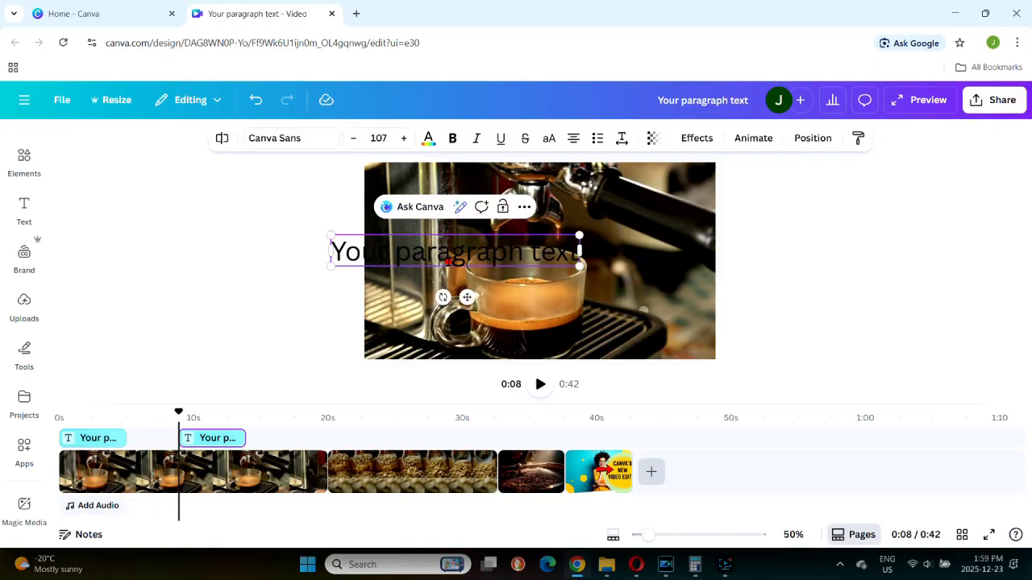
click(657, 344)
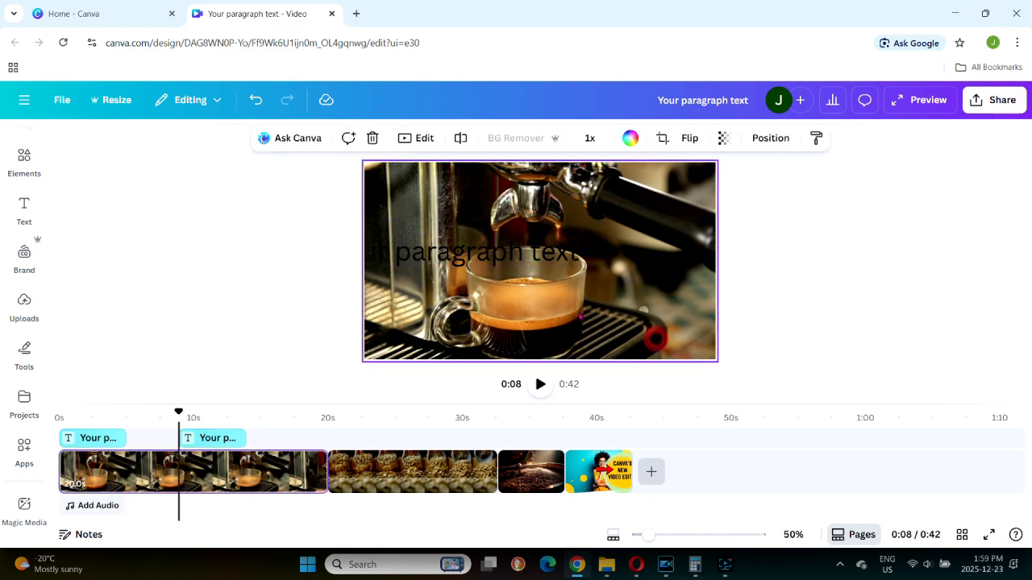
Replace the placeholder in the enlarged text box with "Making Coffee".
click(493, 251)
click(494, 251)
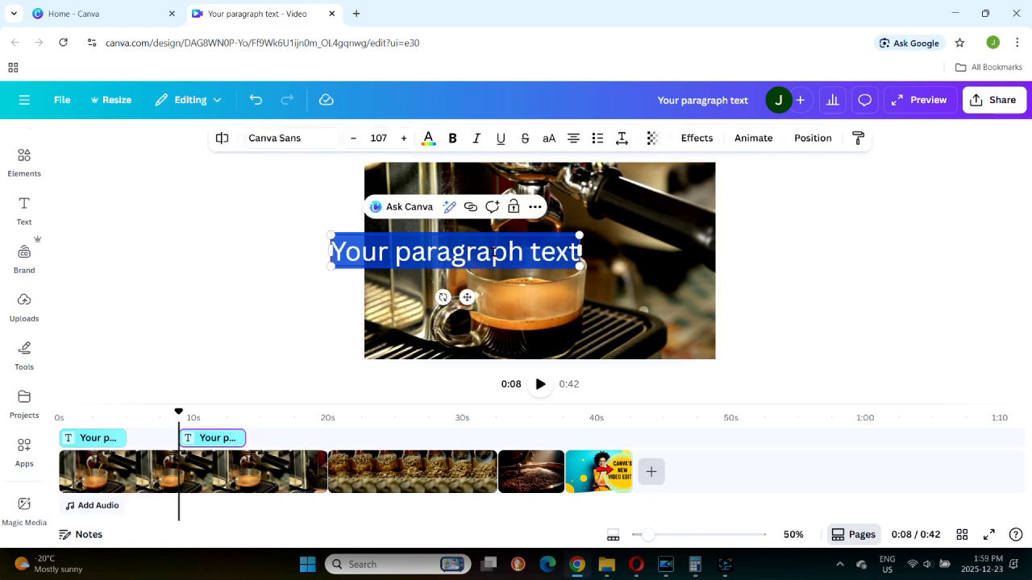
text(Making)
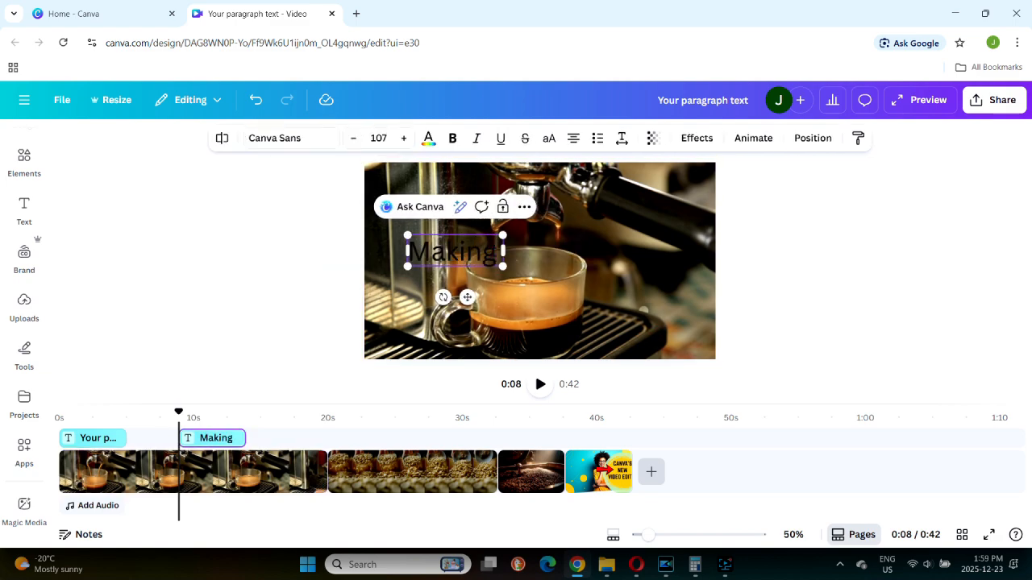
text( Coffee)
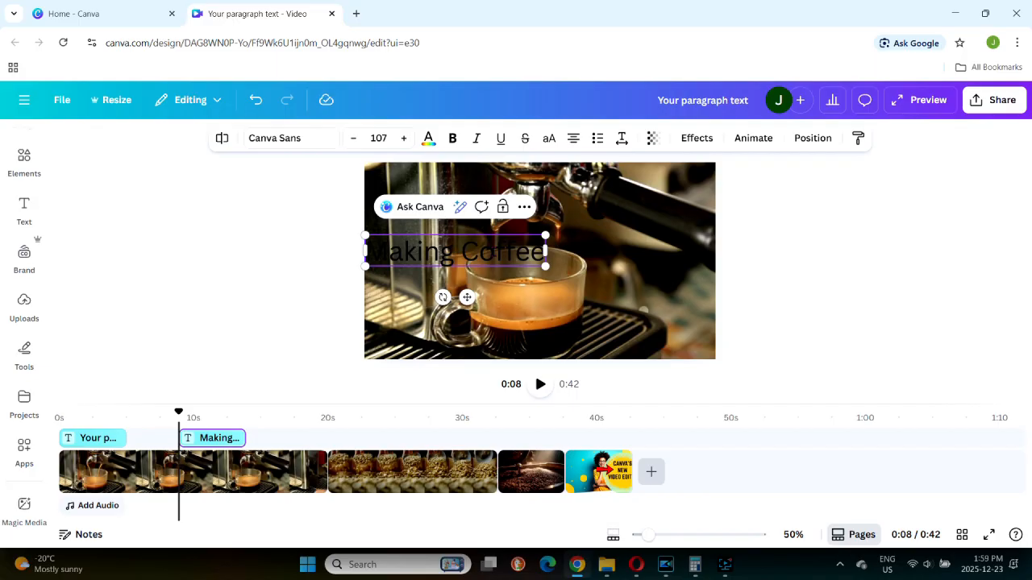
Set the "Making Coffee" title in the Norwester font.
click(271, 139)
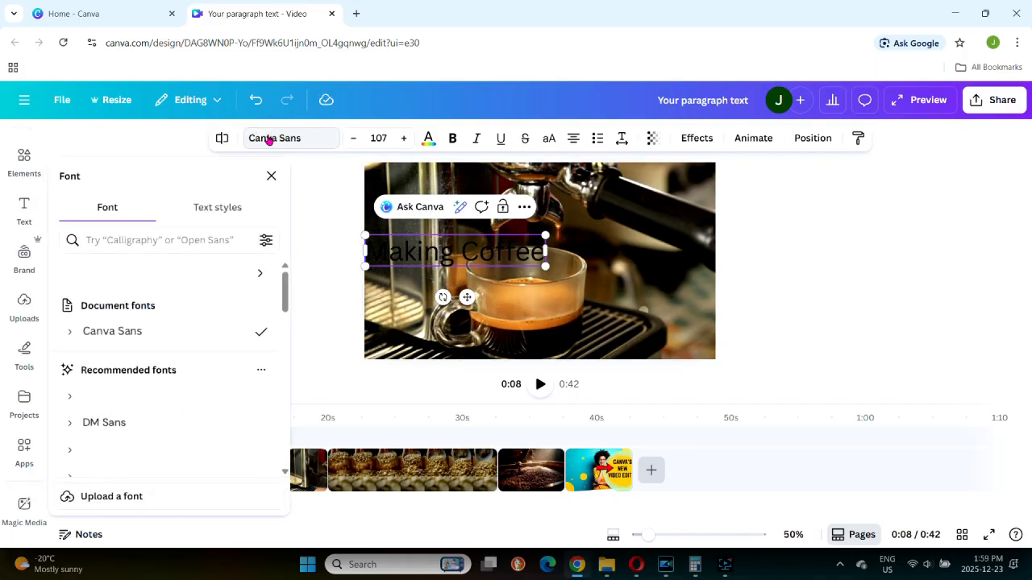
drag(283, 284, 287, 323)
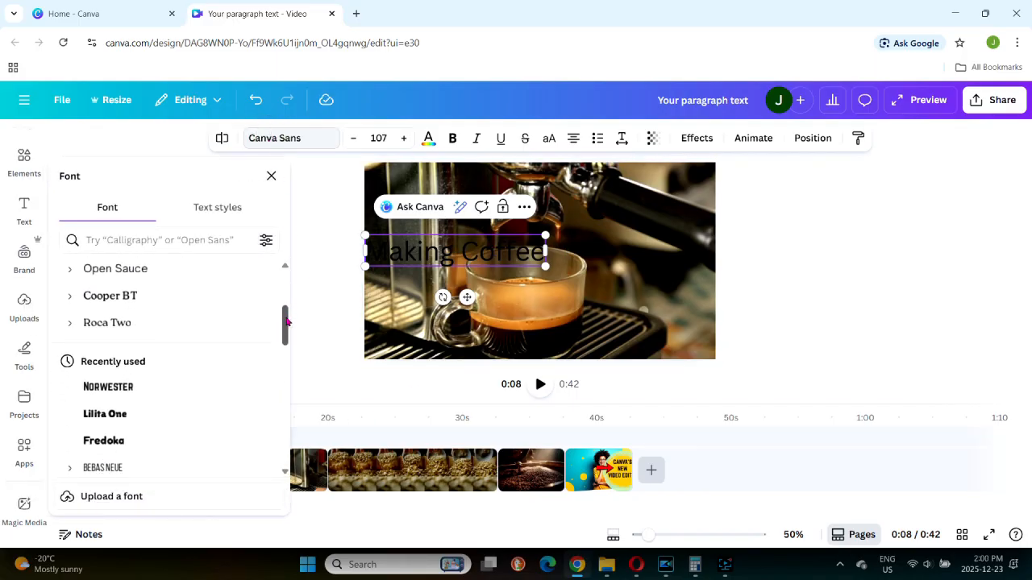
click(96, 370)
Delete the placeholder text at the start of the timeline and stretch the "Making Coffee" title across all the clips from 0s.
drag(241, 438, 563, 438)
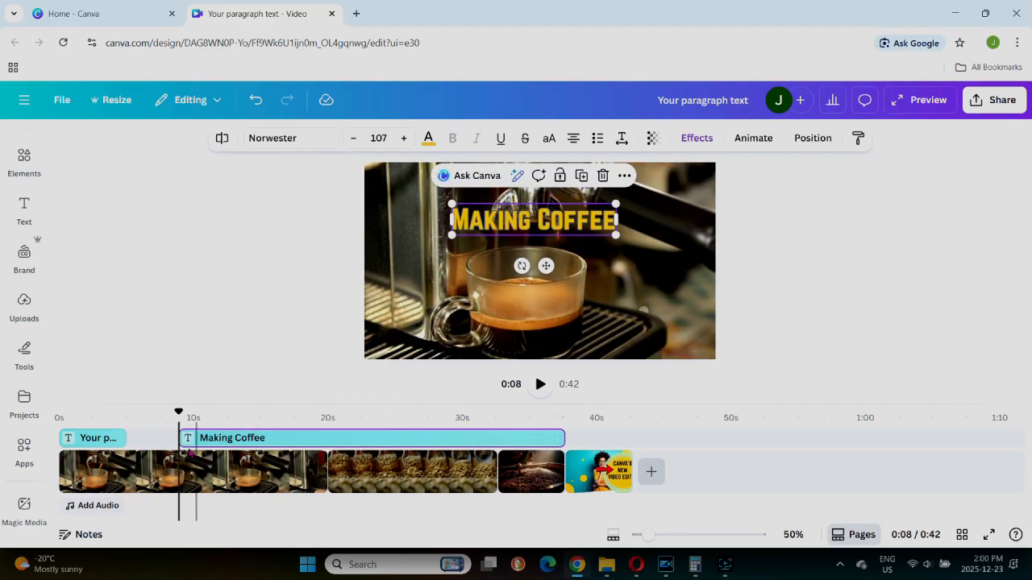
click(100, 437)
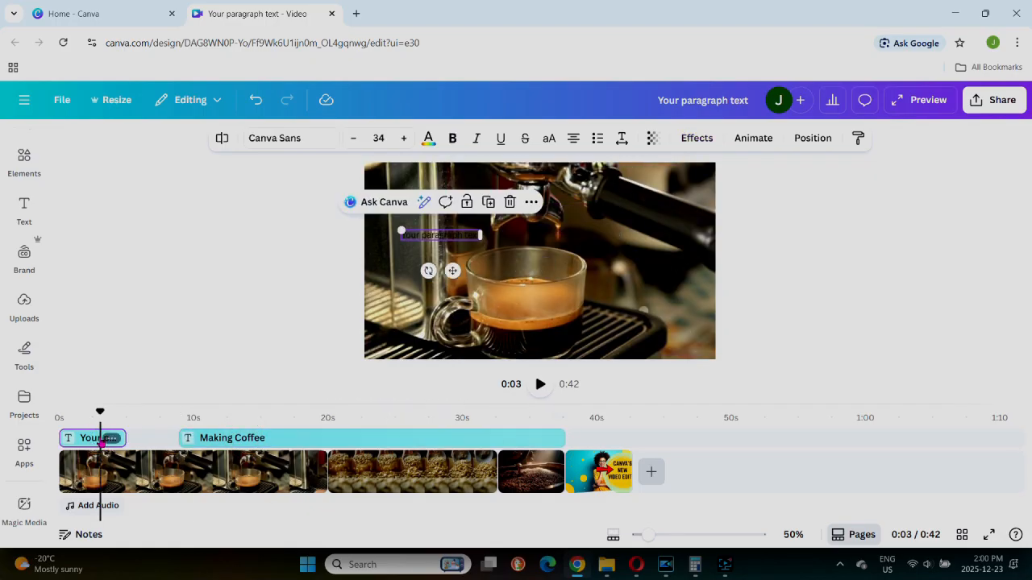
key(Delete)
drag(182, 438, 61, 438)
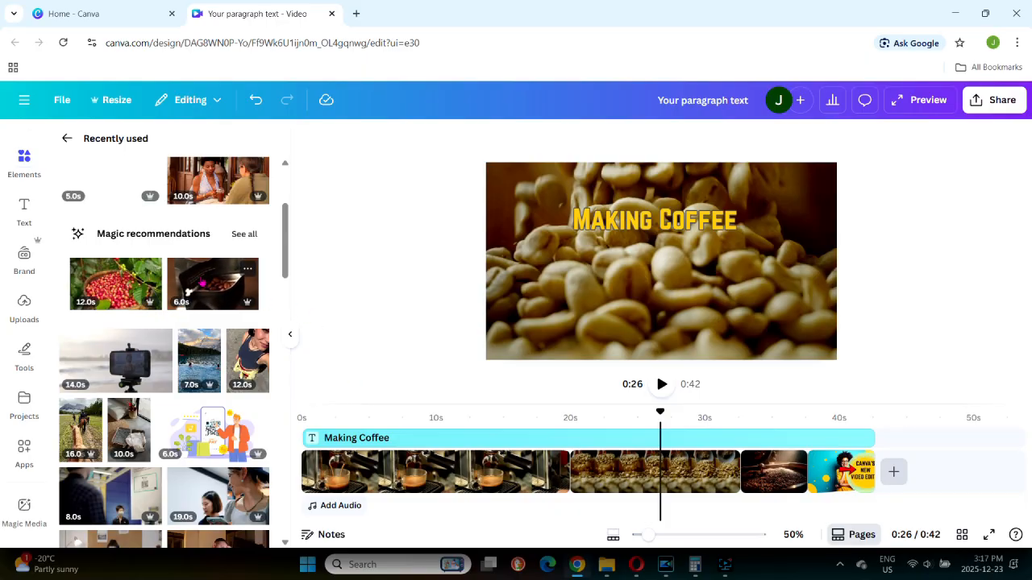
Place the 6.0s coffee bag clip on its own track between the title and the main clips, starting at about 21 seconds.
drag(192, 287, 583, 449)
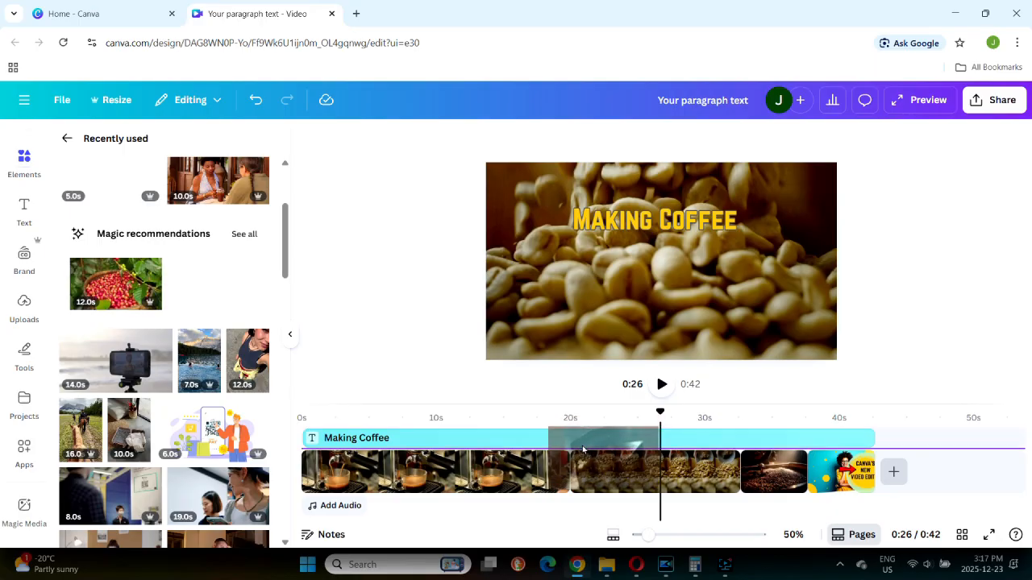
drag(583, 449, 583, 449)
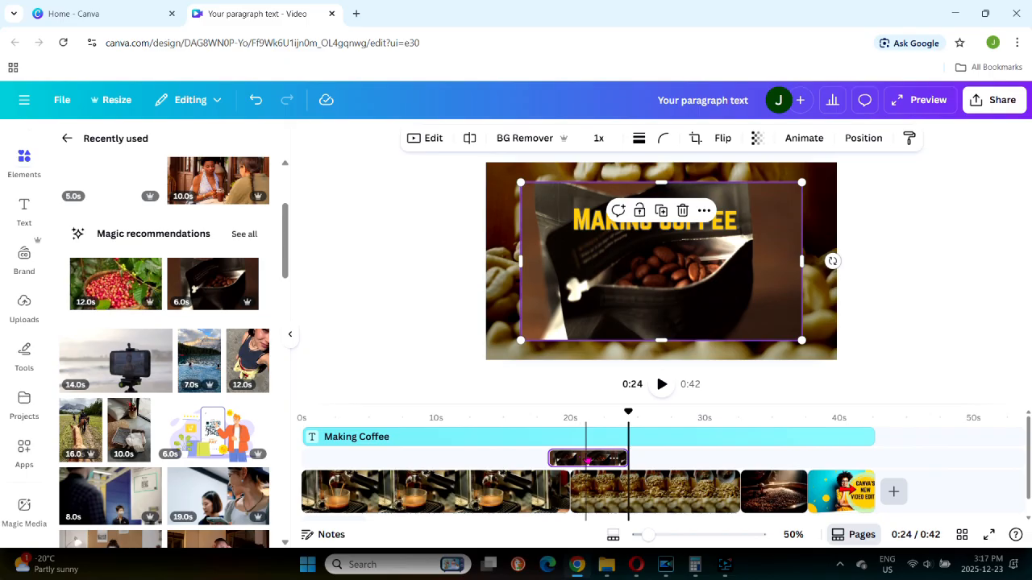
drag(590, 460, 630, 453)
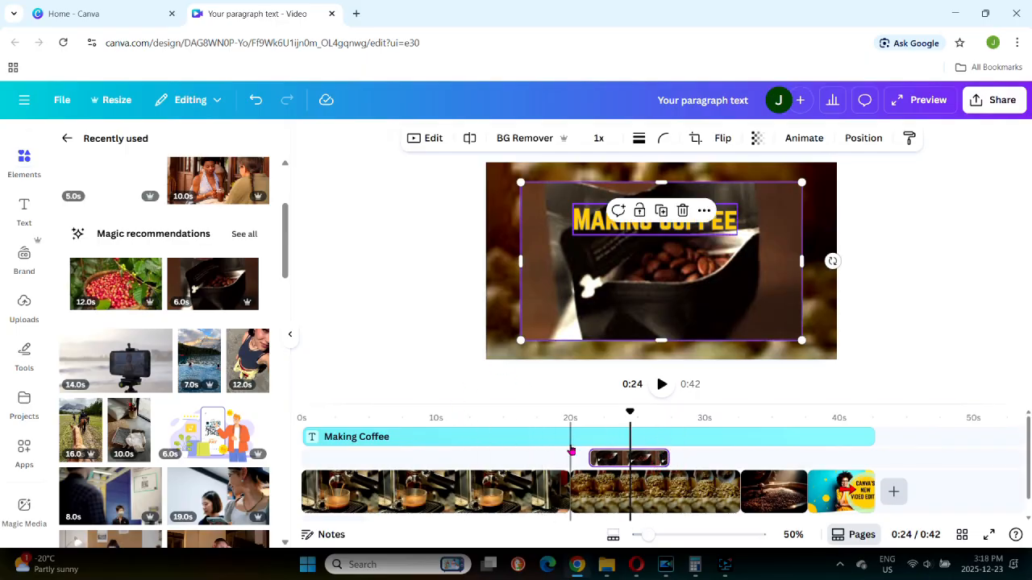
click(565, 440)
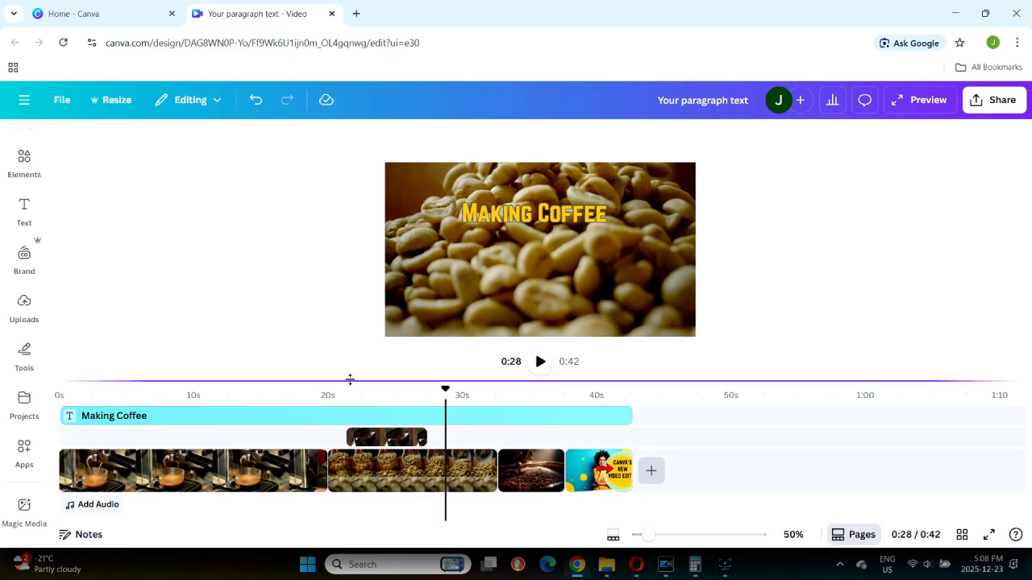
Enlarge the timeline area and add the recently used ASMR Singing Bowl Meditation audio at about 28 seconds.
drag(350, 380, 331, 267)
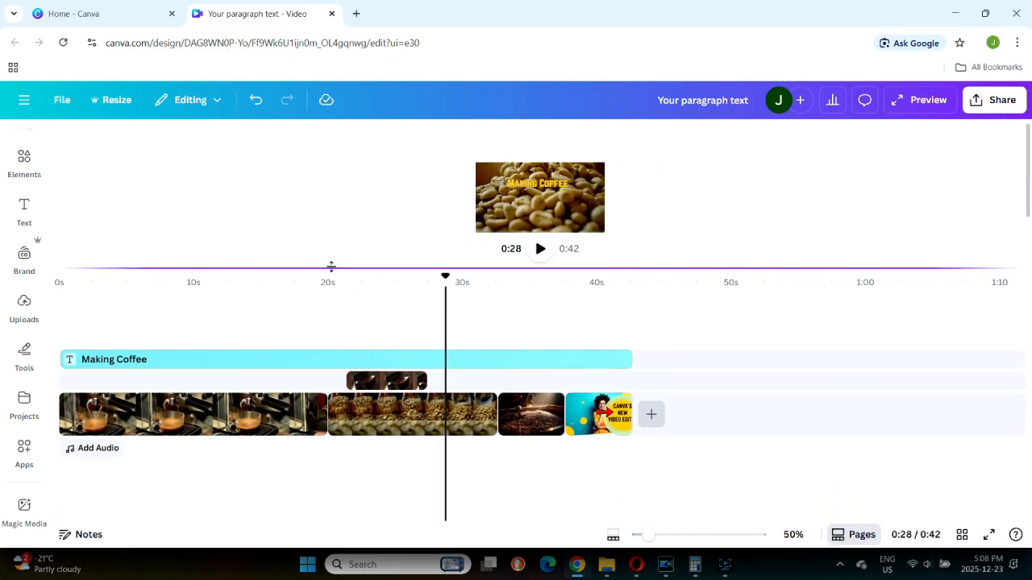
click(26, 161)
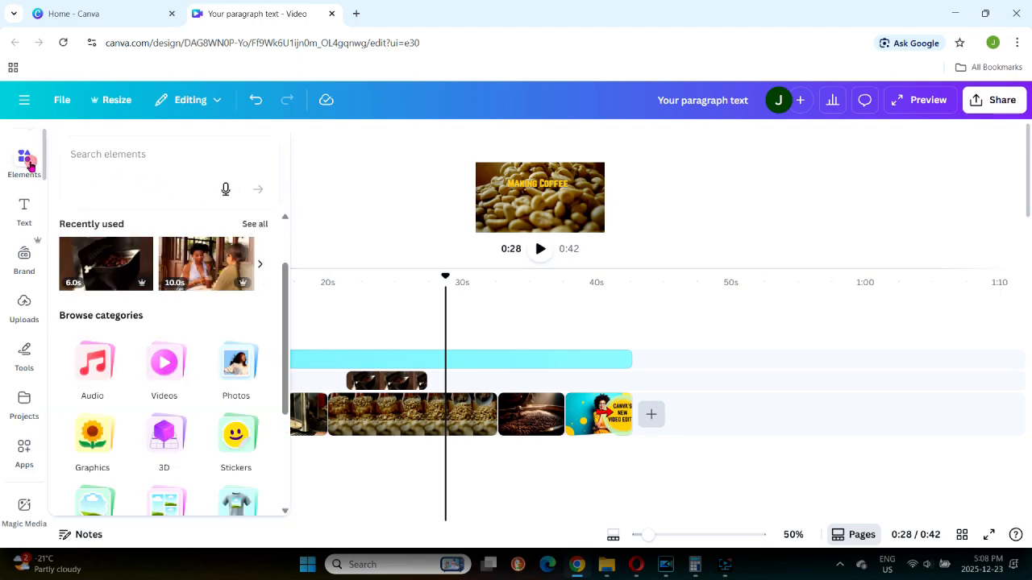
click(90, 353)
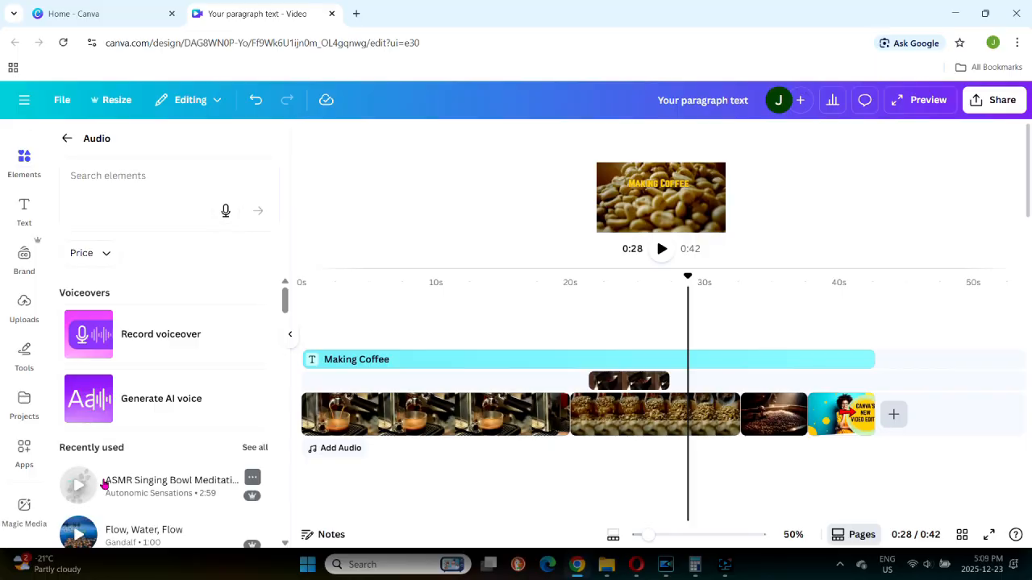
click(104, 483)
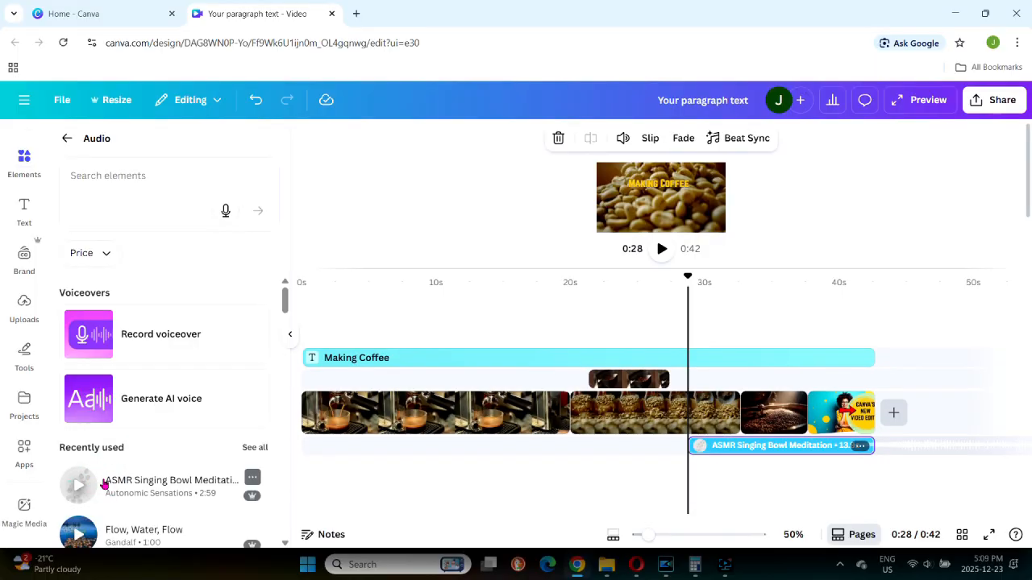
Add the uploaded "It is a beautiful day outside" recording at about 9 seconds and stretch the meditation music back to 0s.
click(25, 303)
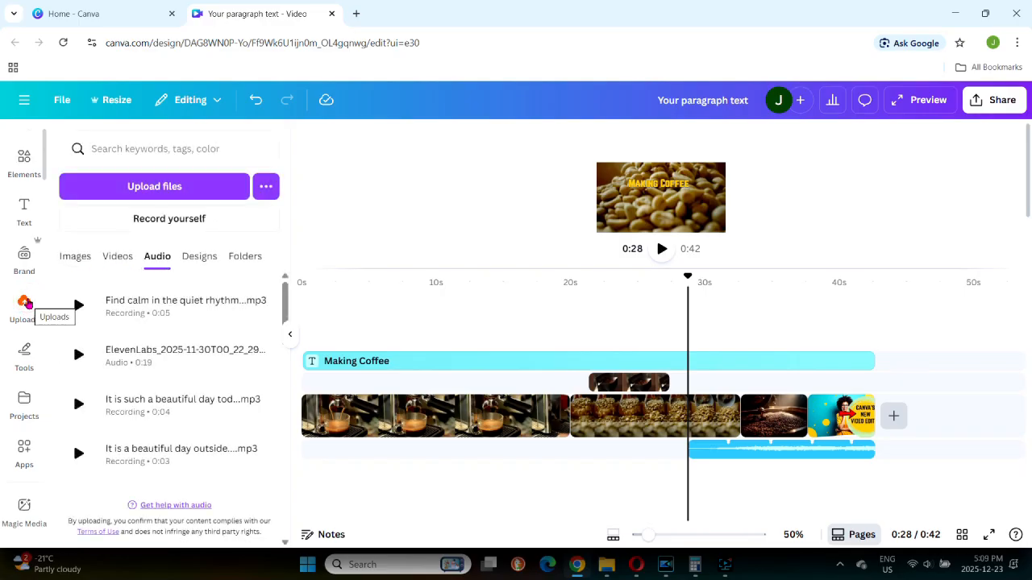
click(127, 456)
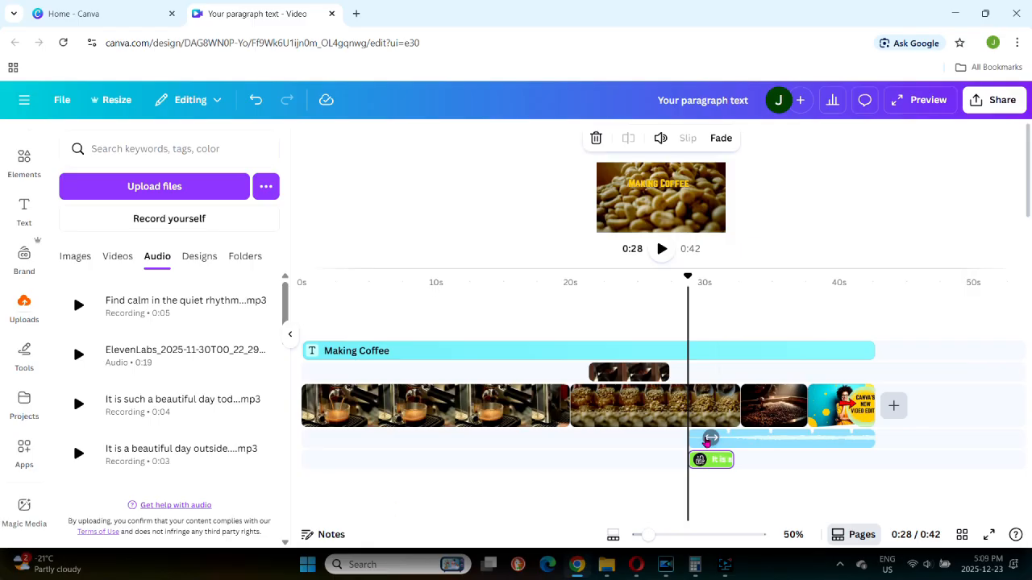
drag(697, 432, 326, 437)
drag(326, 436, 303, 436)
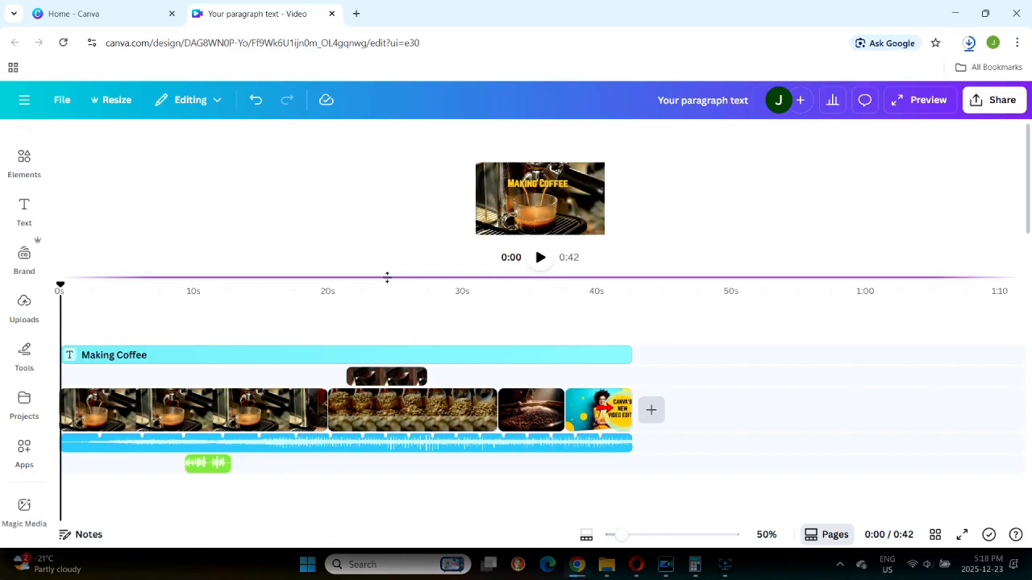
Enlarge the preview area and play the coffee video from the beginning.
drag(387, 277, 413, 367)
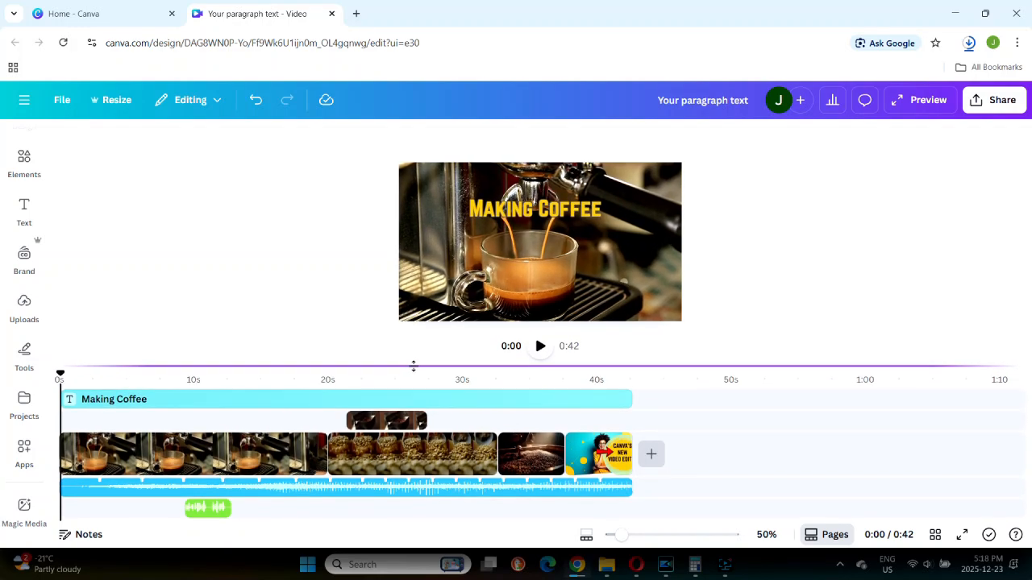
click(540, 346)
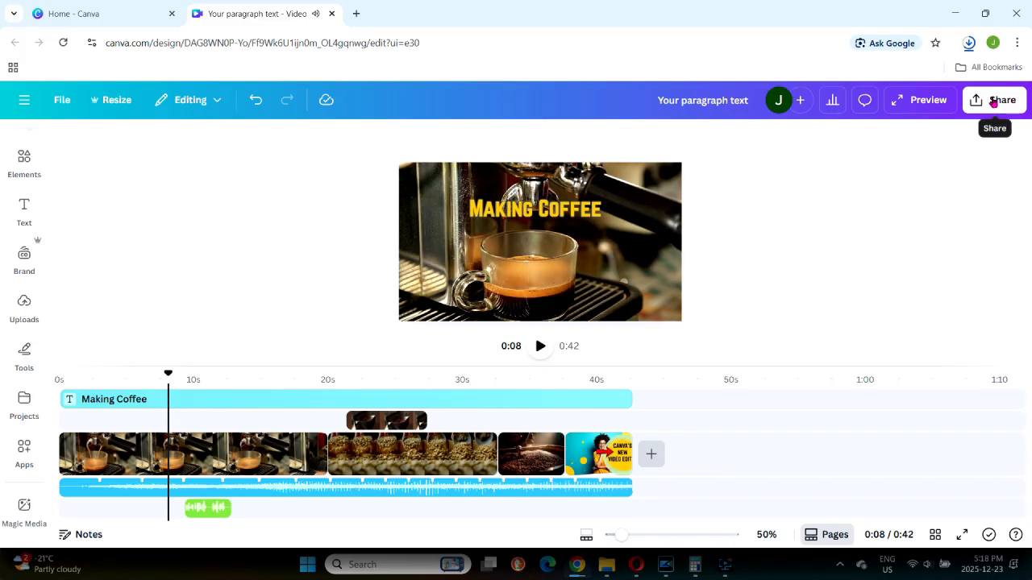
Open the download settings for the video as MP4 and lower the export quality.
click(992, 103)
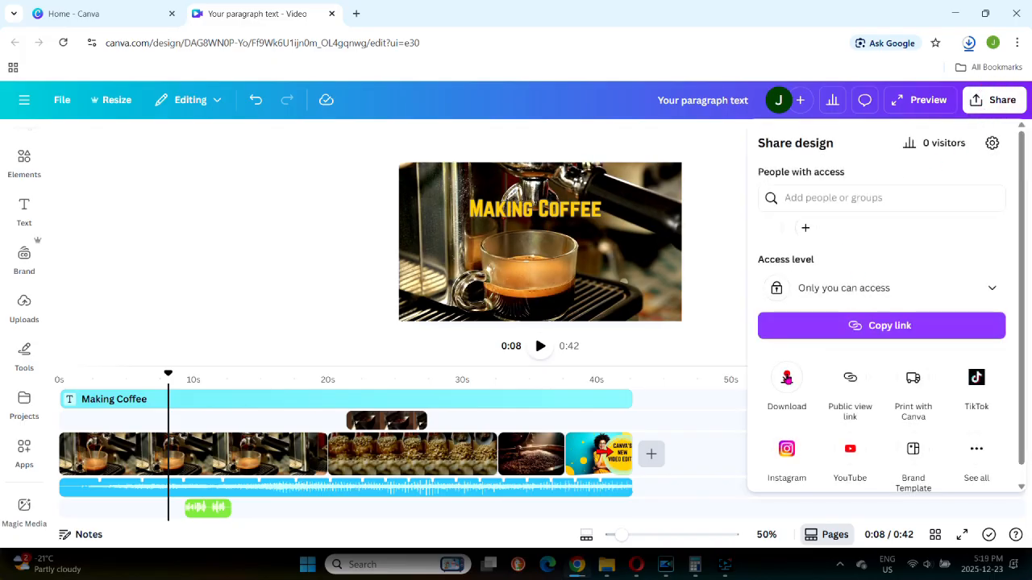
click(787, 378)
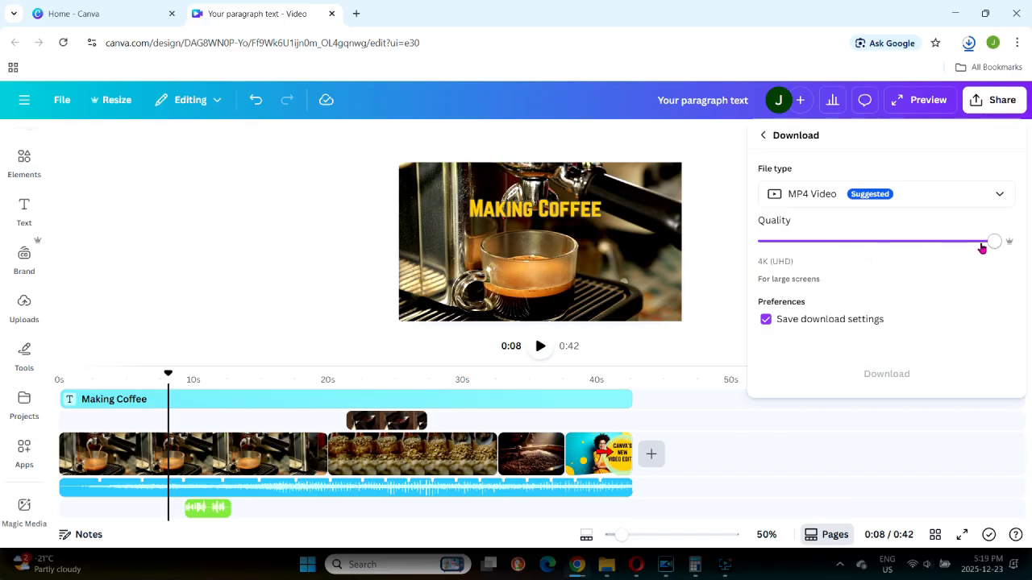
drag(993, 243, 944, 242)
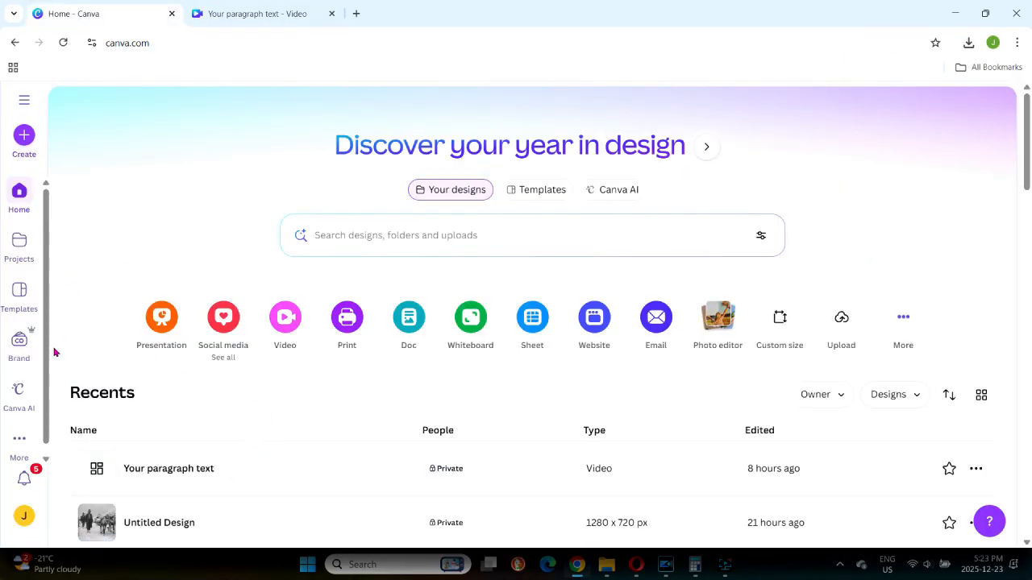
Switch "Use new multi-track video editor (beta)" off and on again in the account's profile settings.
click(24, 517)
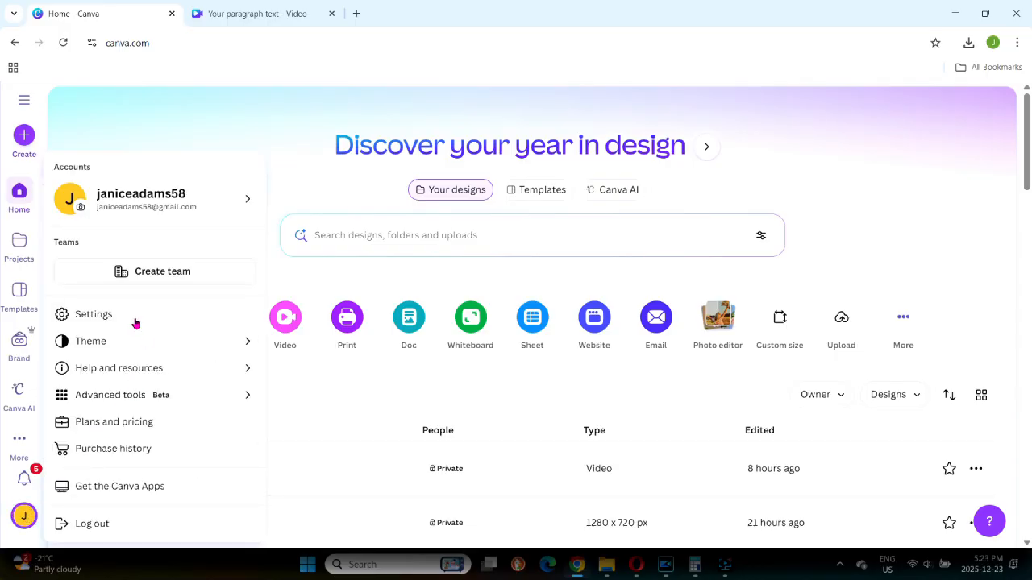
click(120, 312)
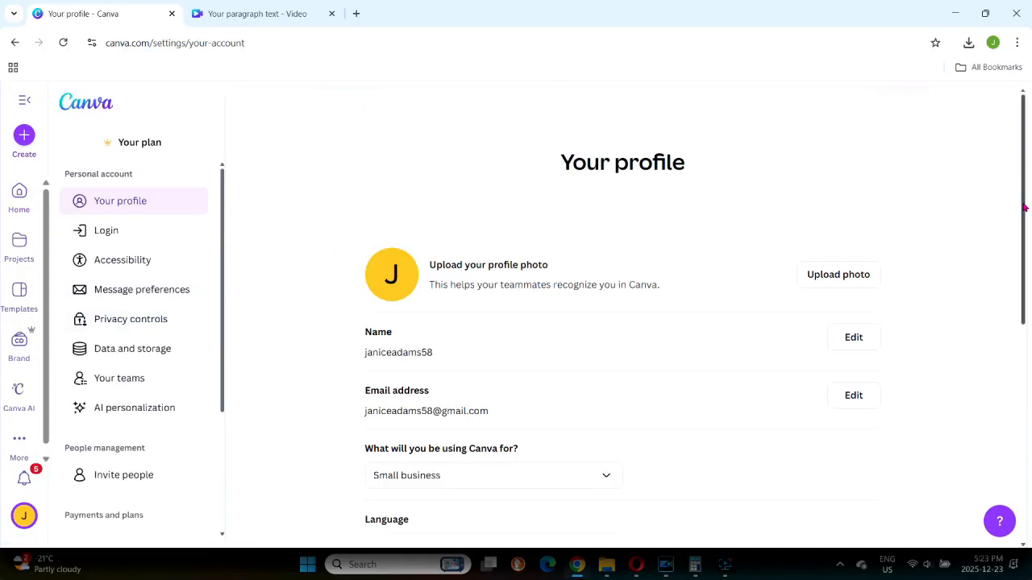
drag(1024, 206, 1030, 442)
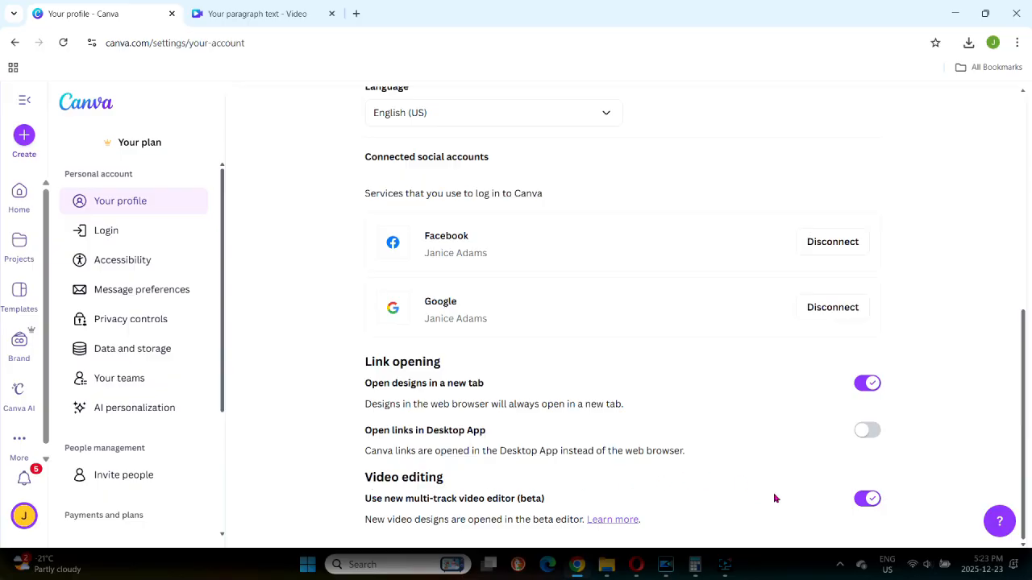
click(861, 500)
click(868, 501)
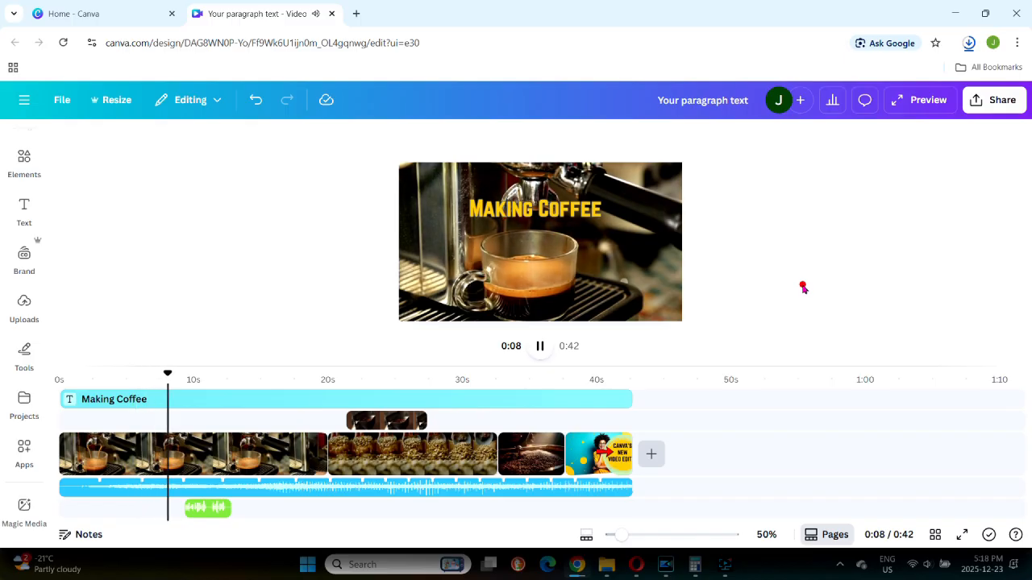
Stop the coffee video's playback at about 8 seconds.
click(804, 289)
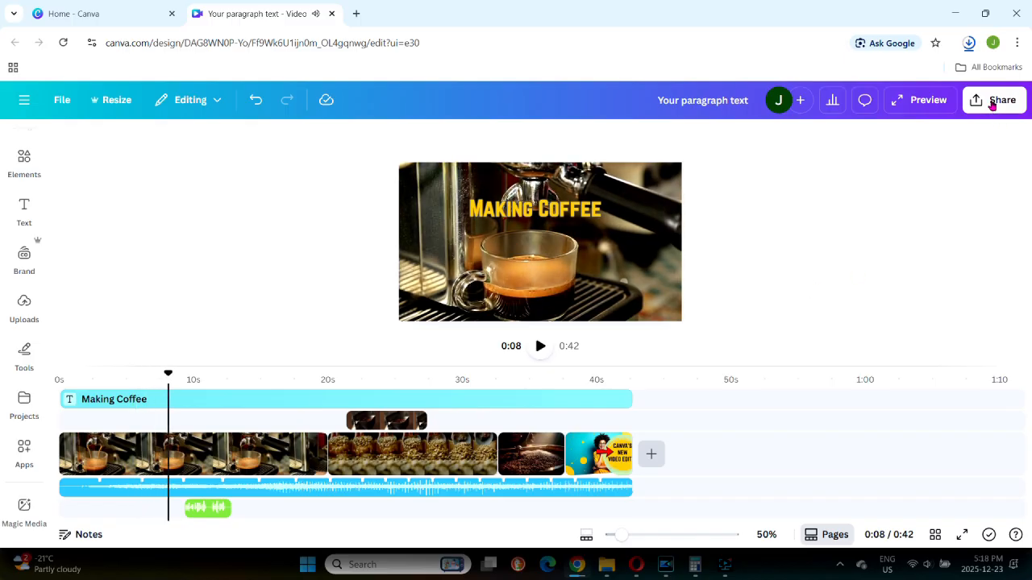